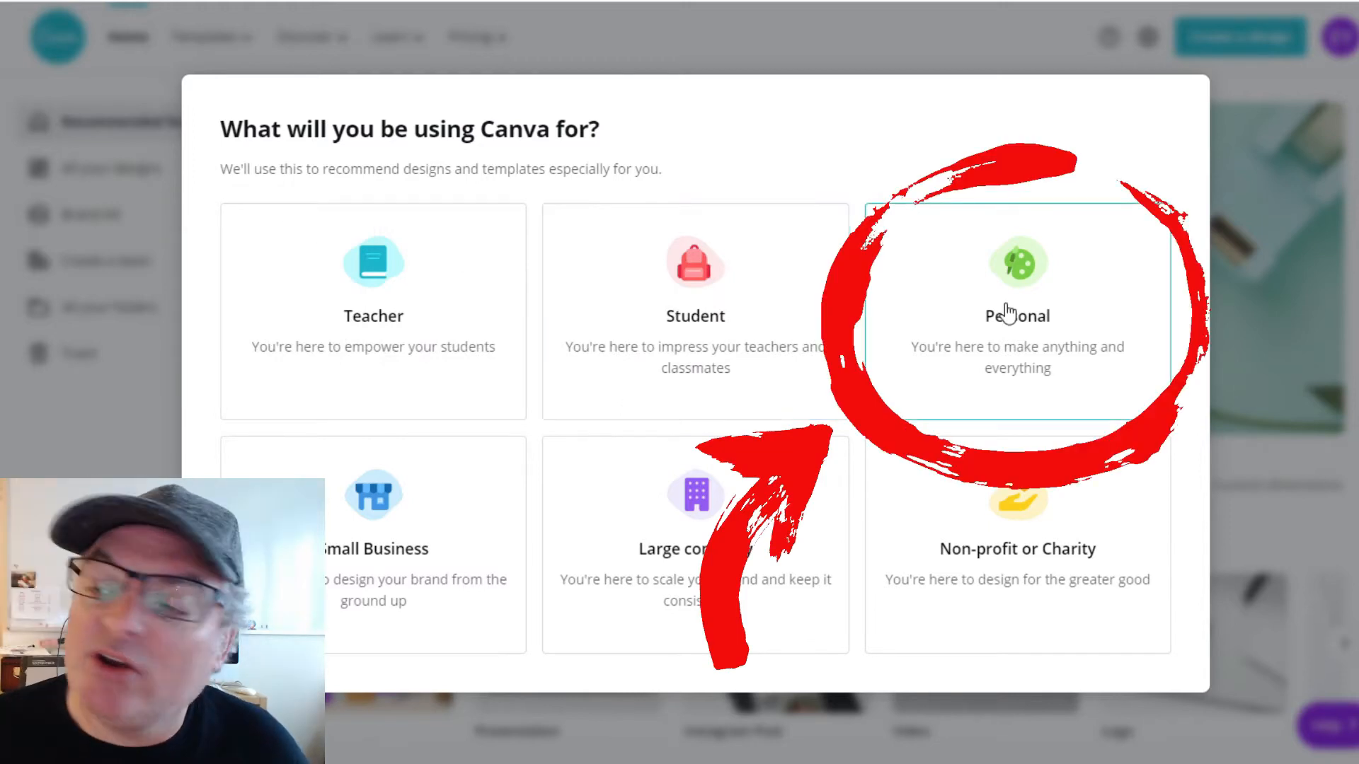
Choose Personal as the intended use and start a first design of type YouTube Channel Art
click(1000, 262)
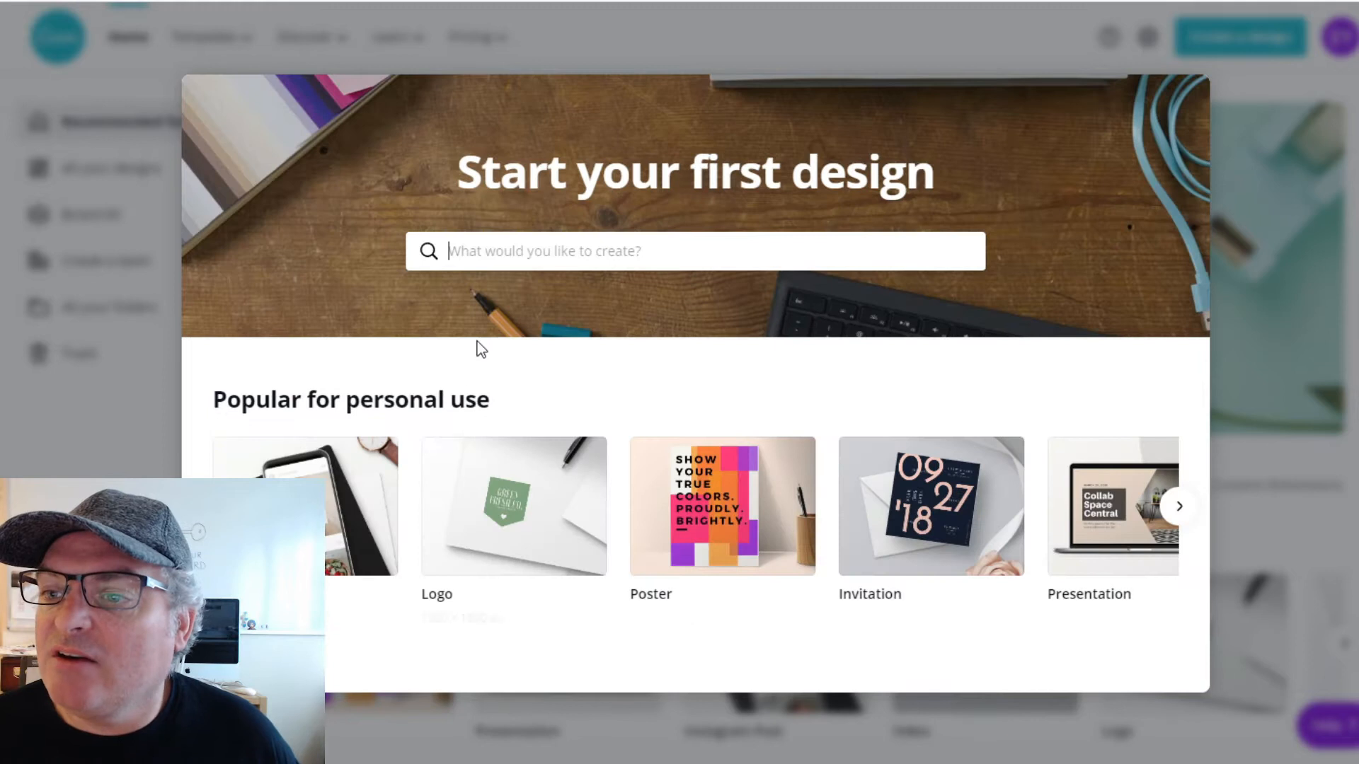
click(504, 255)
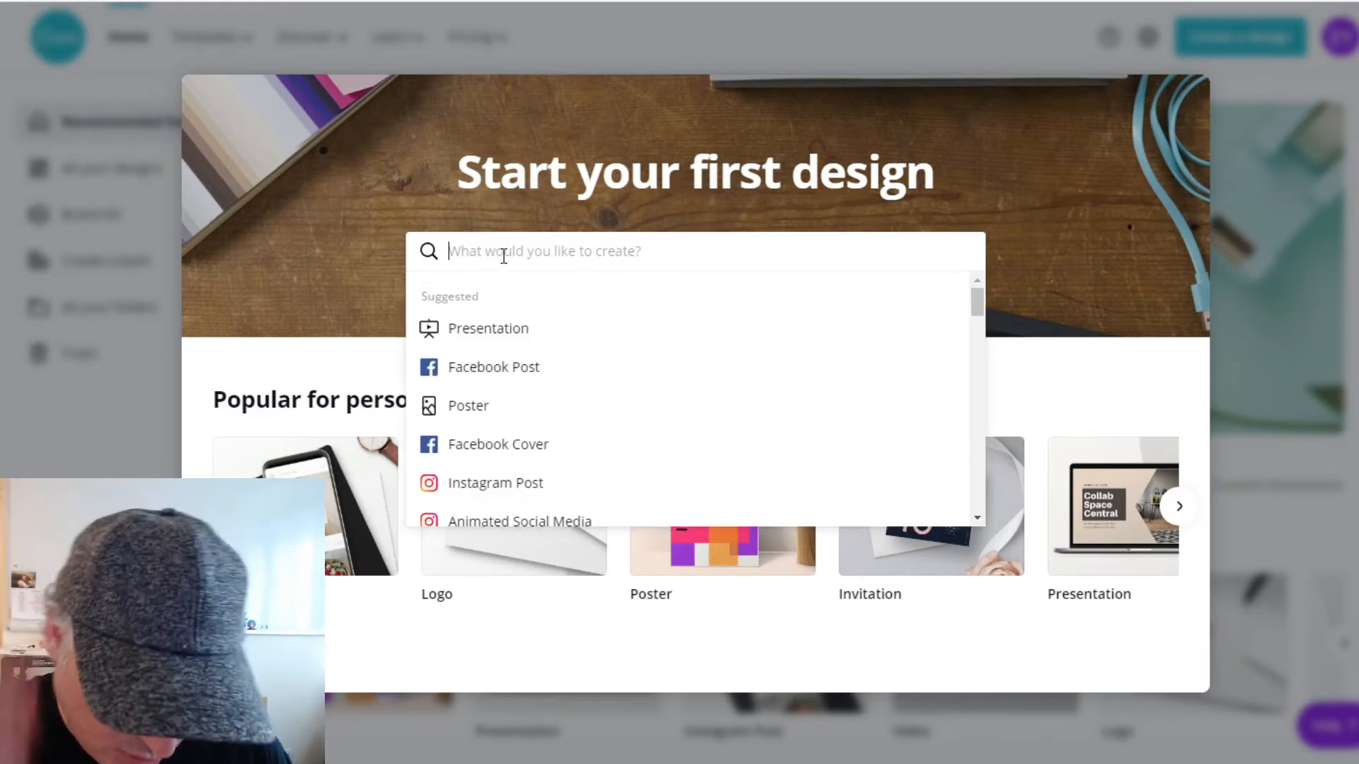
text(Youtube)
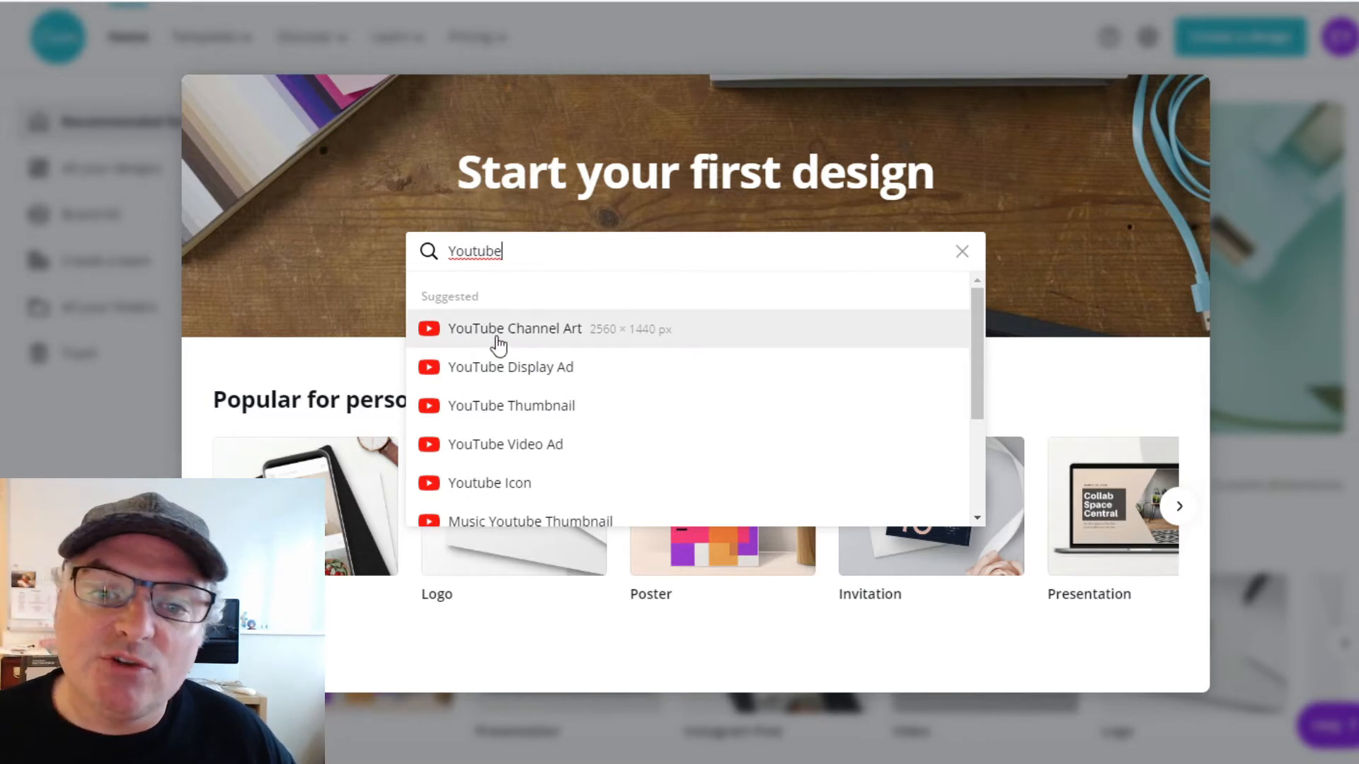
click(623, 344)
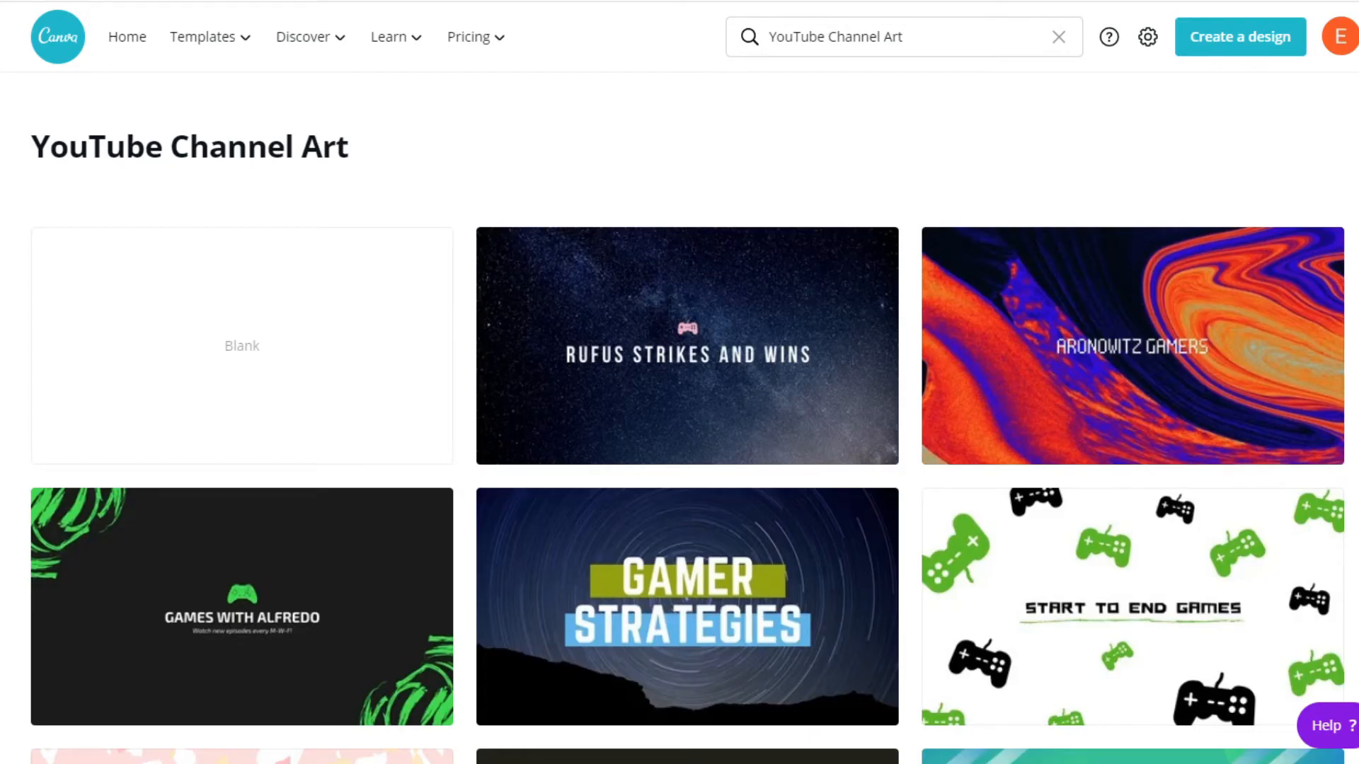
Browse the YouTube Channel Art templates and open the green and white "START TO END GAMES" controller design
scroll(537, 519, down, 3)
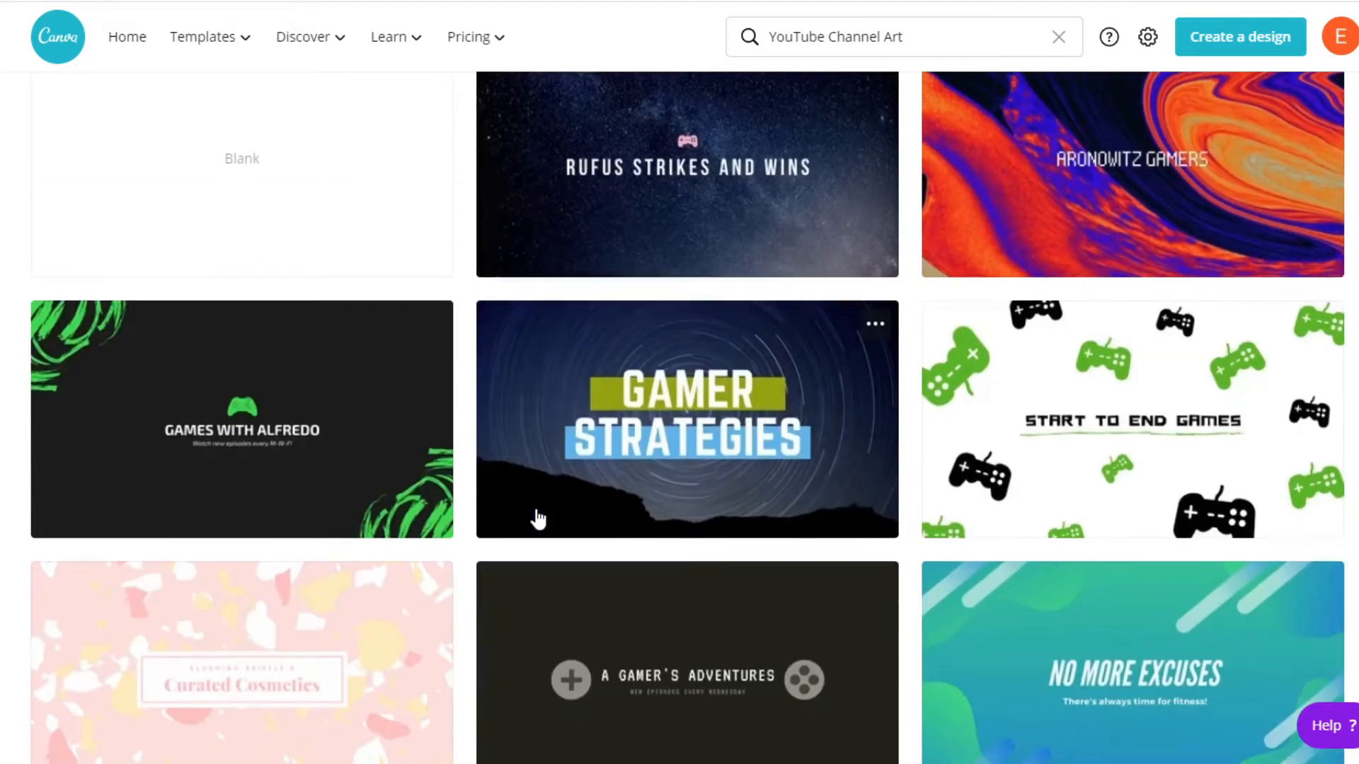
scroll(537, 518, down, 5)
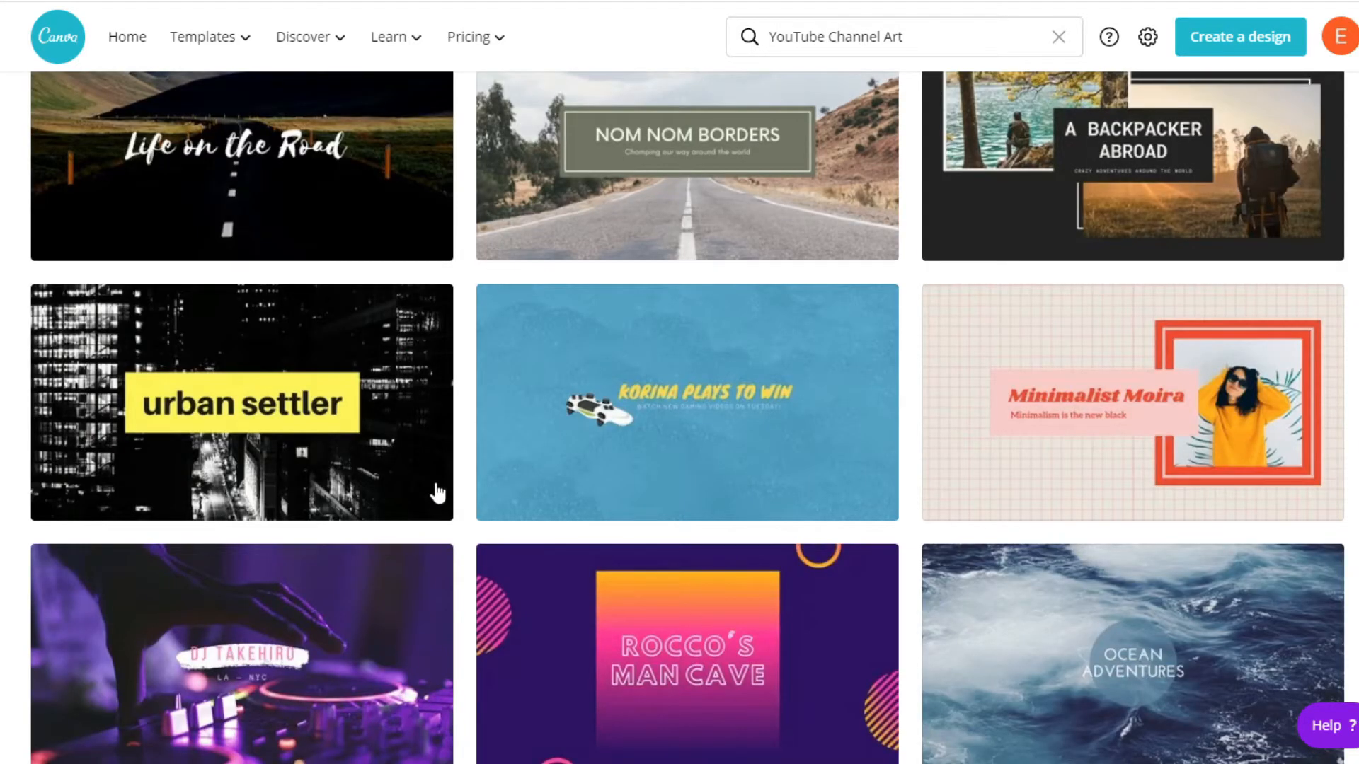
scroll(417, 494, up, 10)
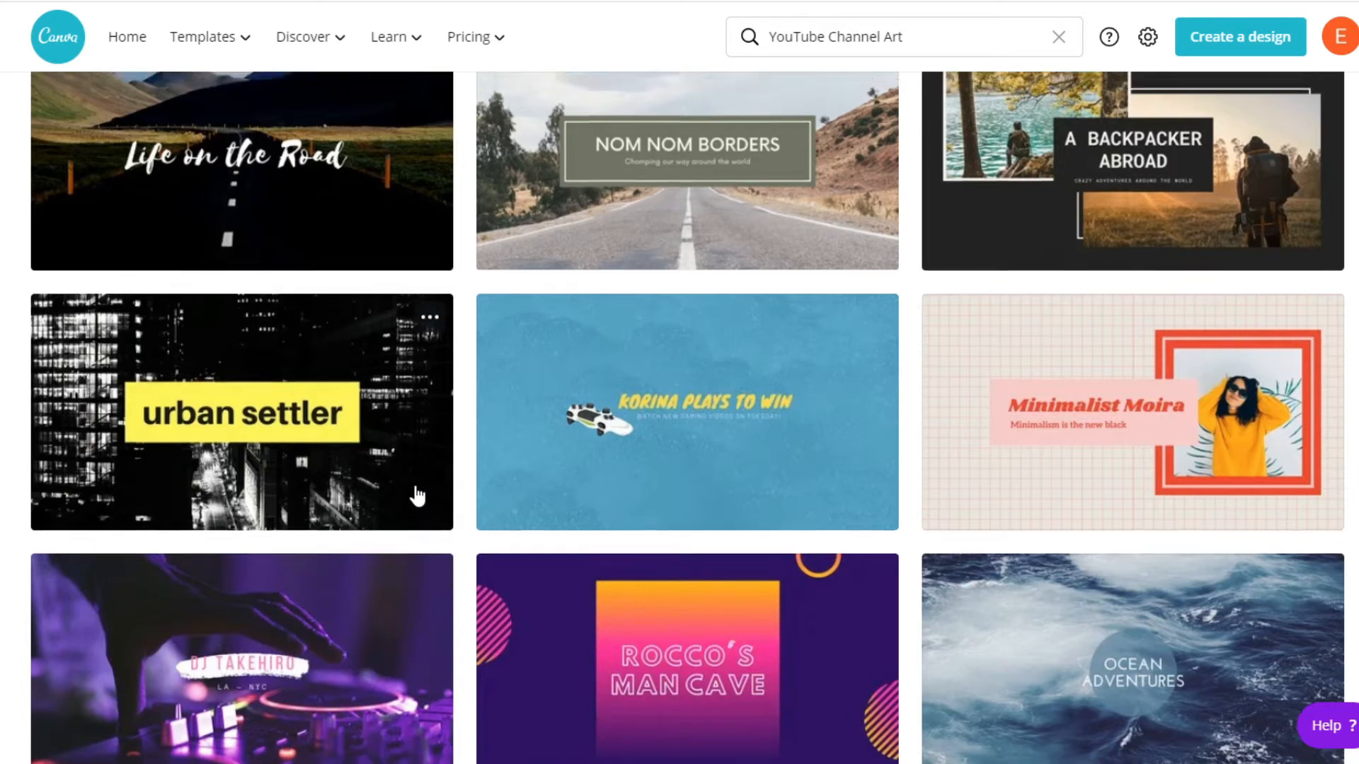
scroll(416, 495, up, 7)
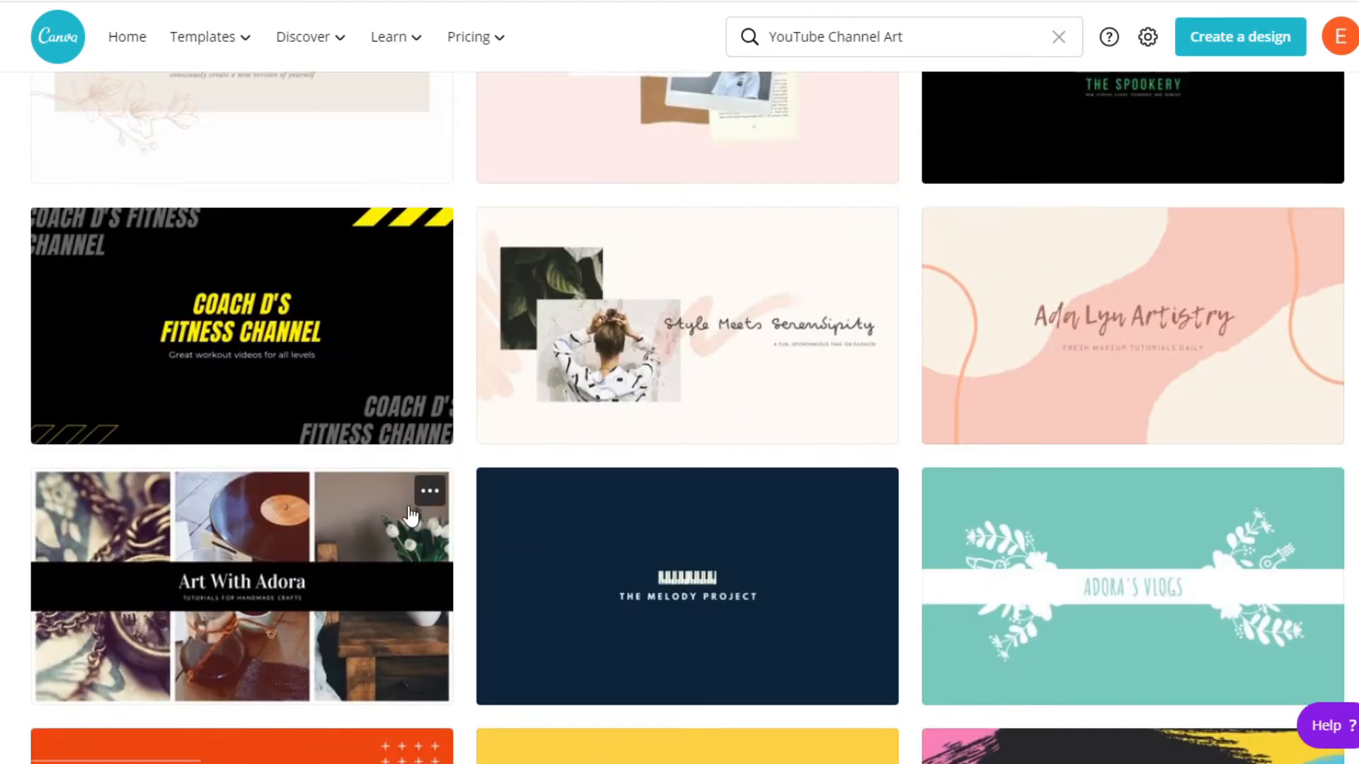
scroll(409, 512, up, 5)
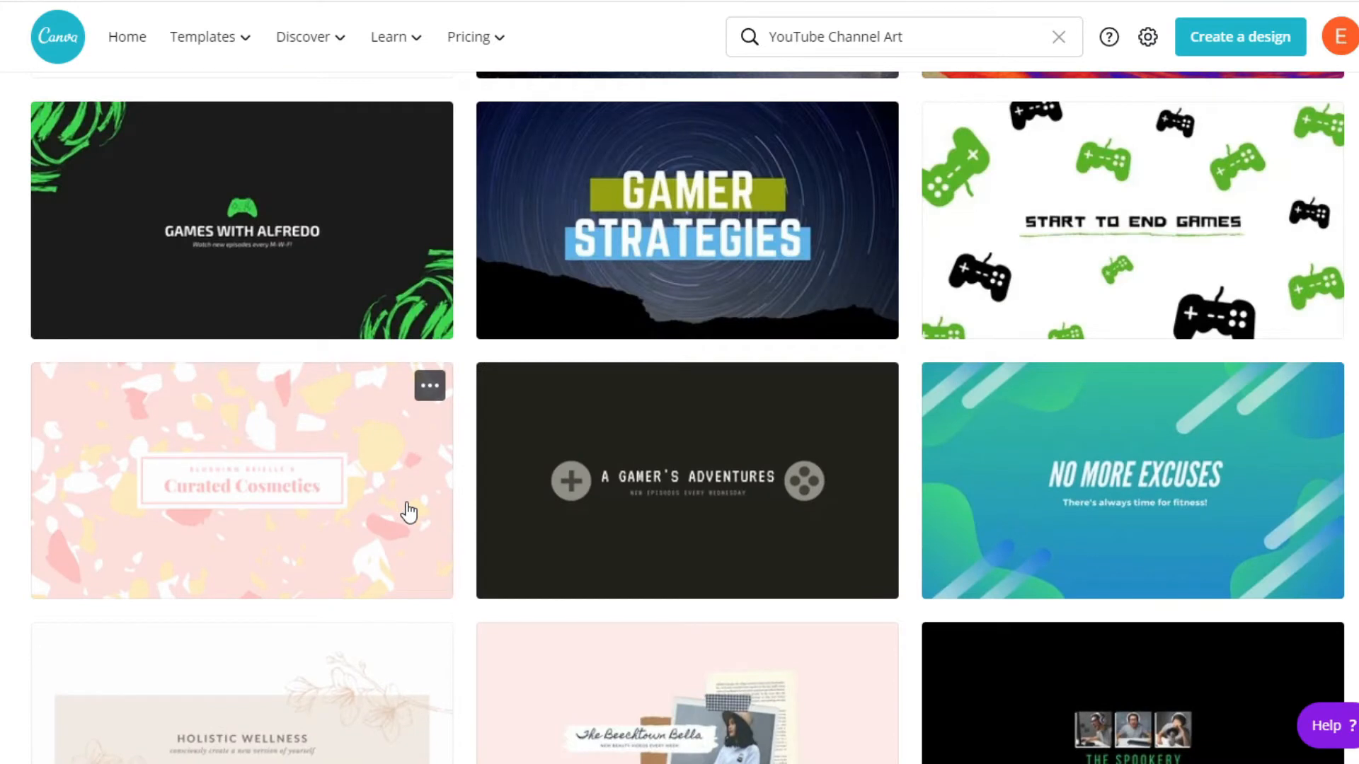
scroll(506, 400, up, 4)
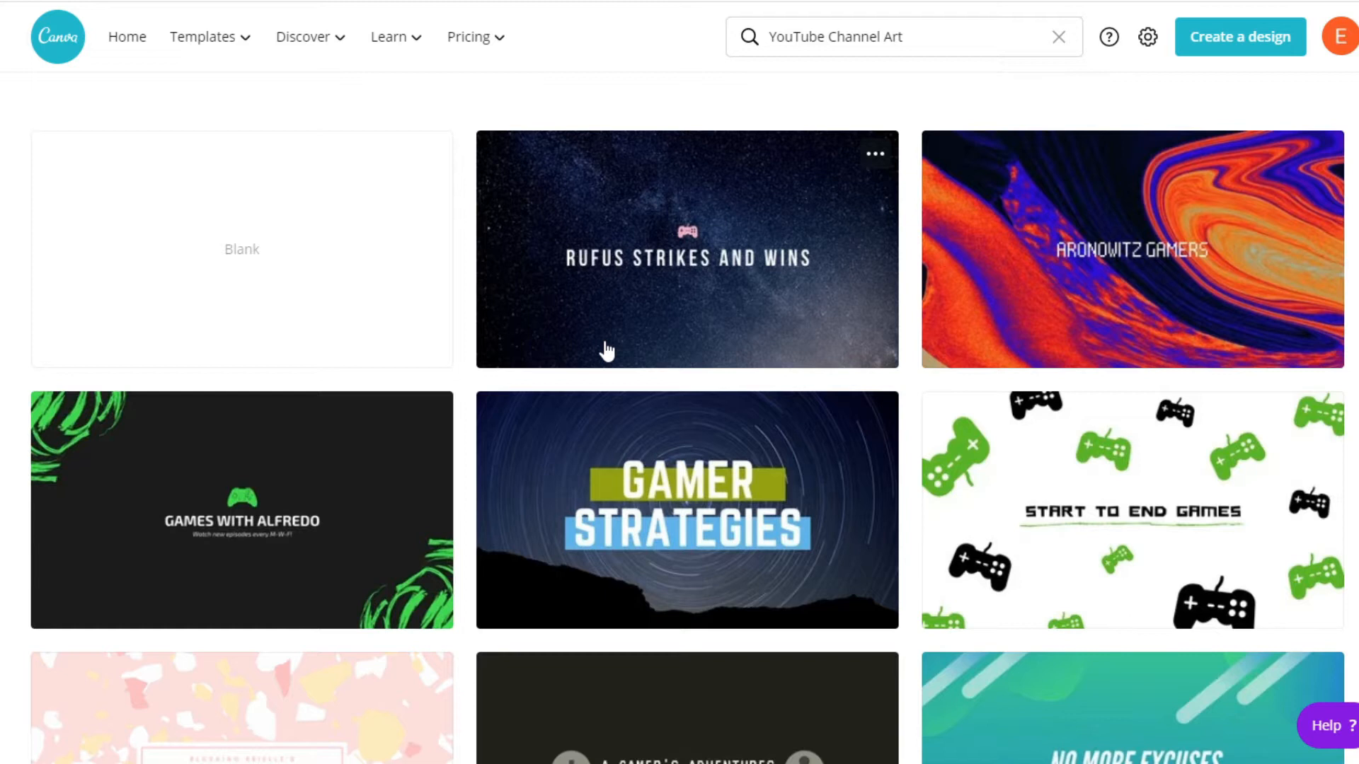
scroll(706, 488, down, 3)
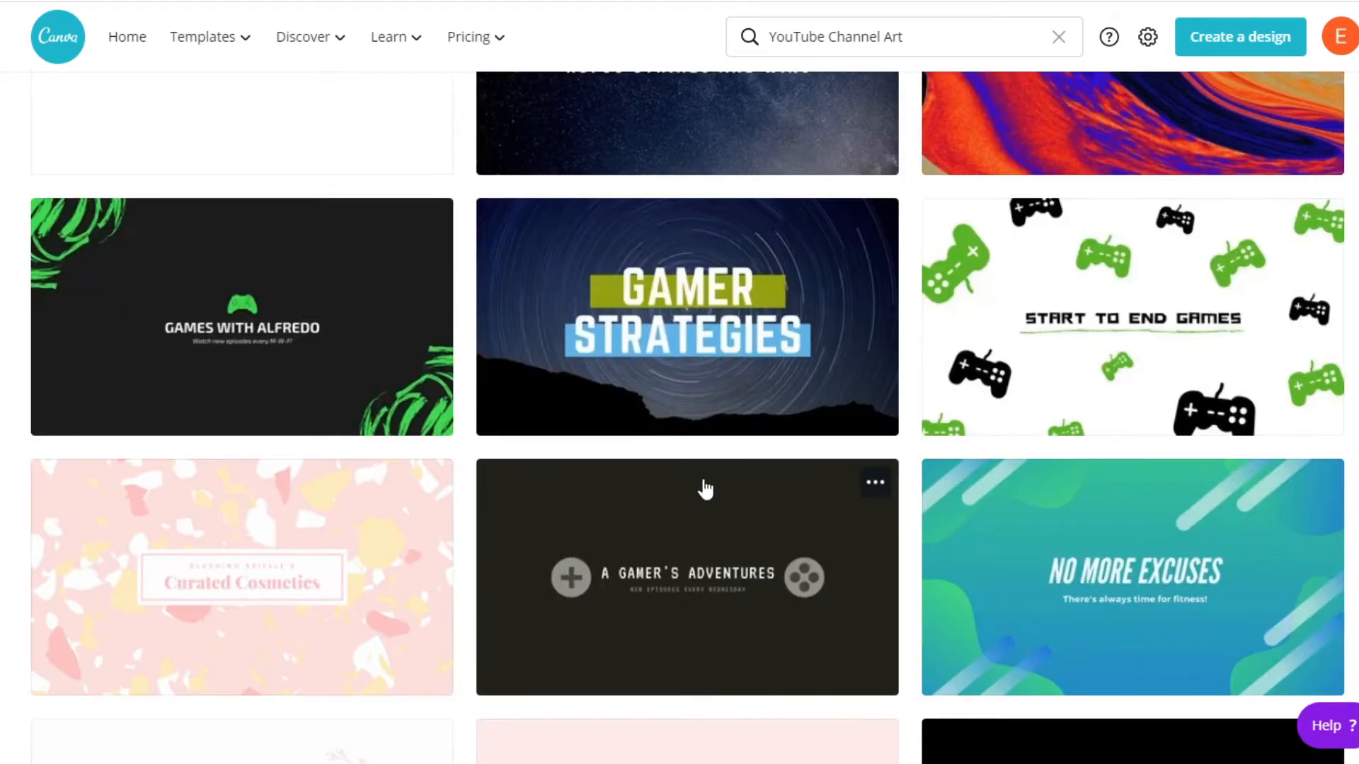
scroll(705, 488, down, 3)
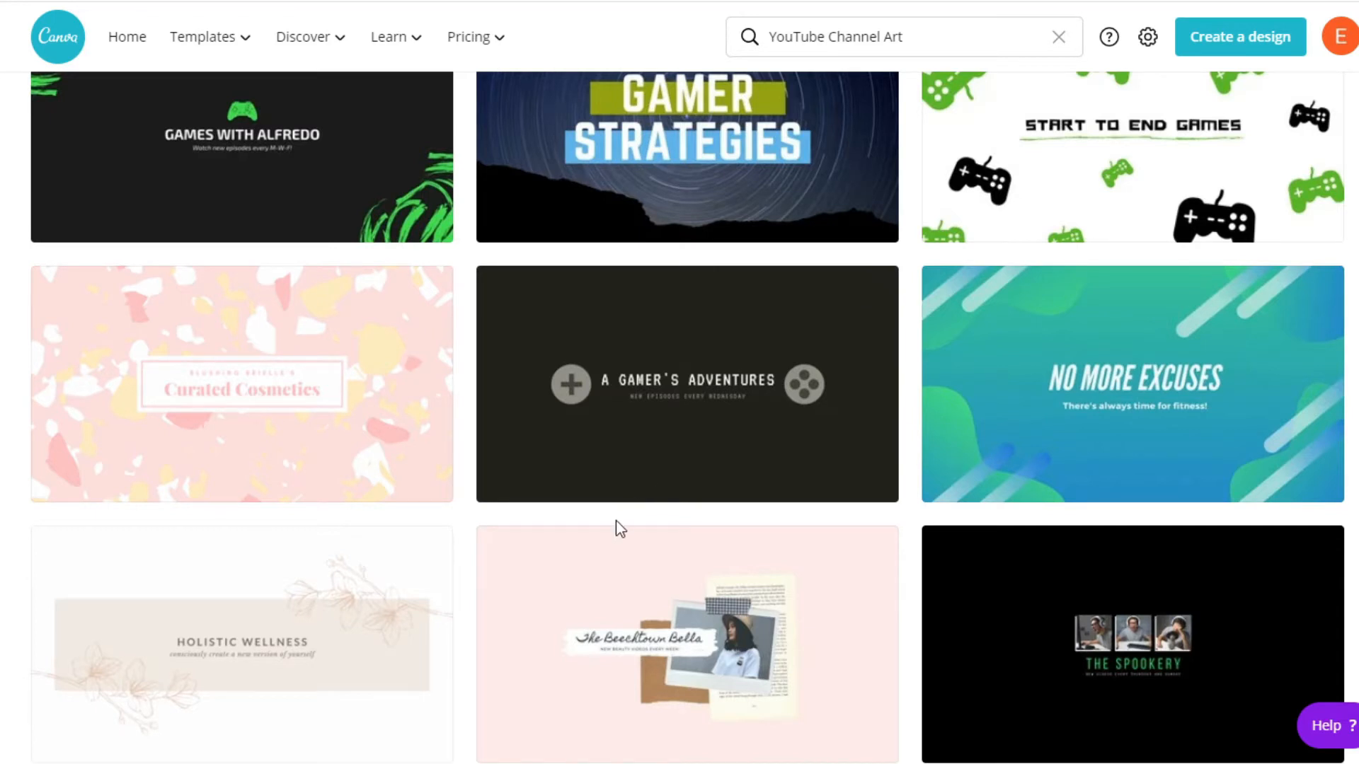
scroll(616, 523, up, 3)
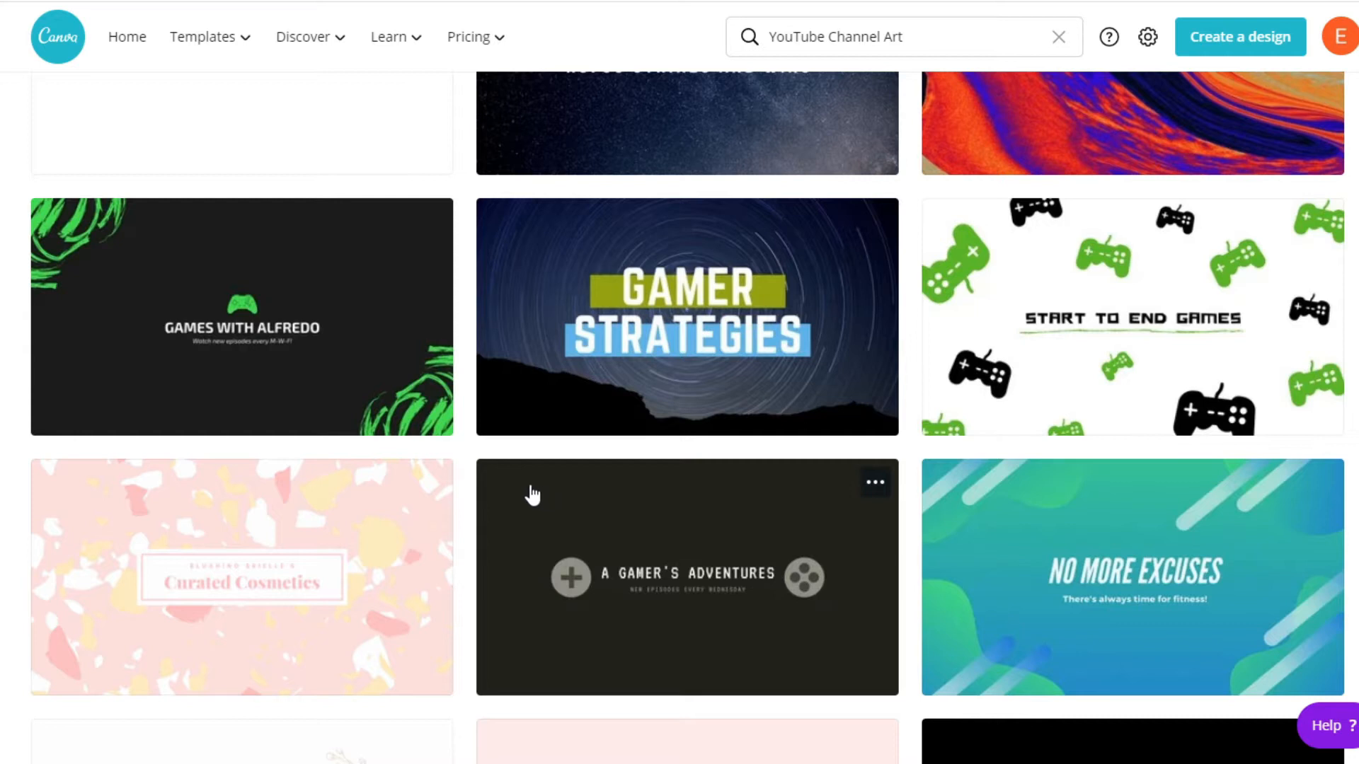
click(1124, 320)
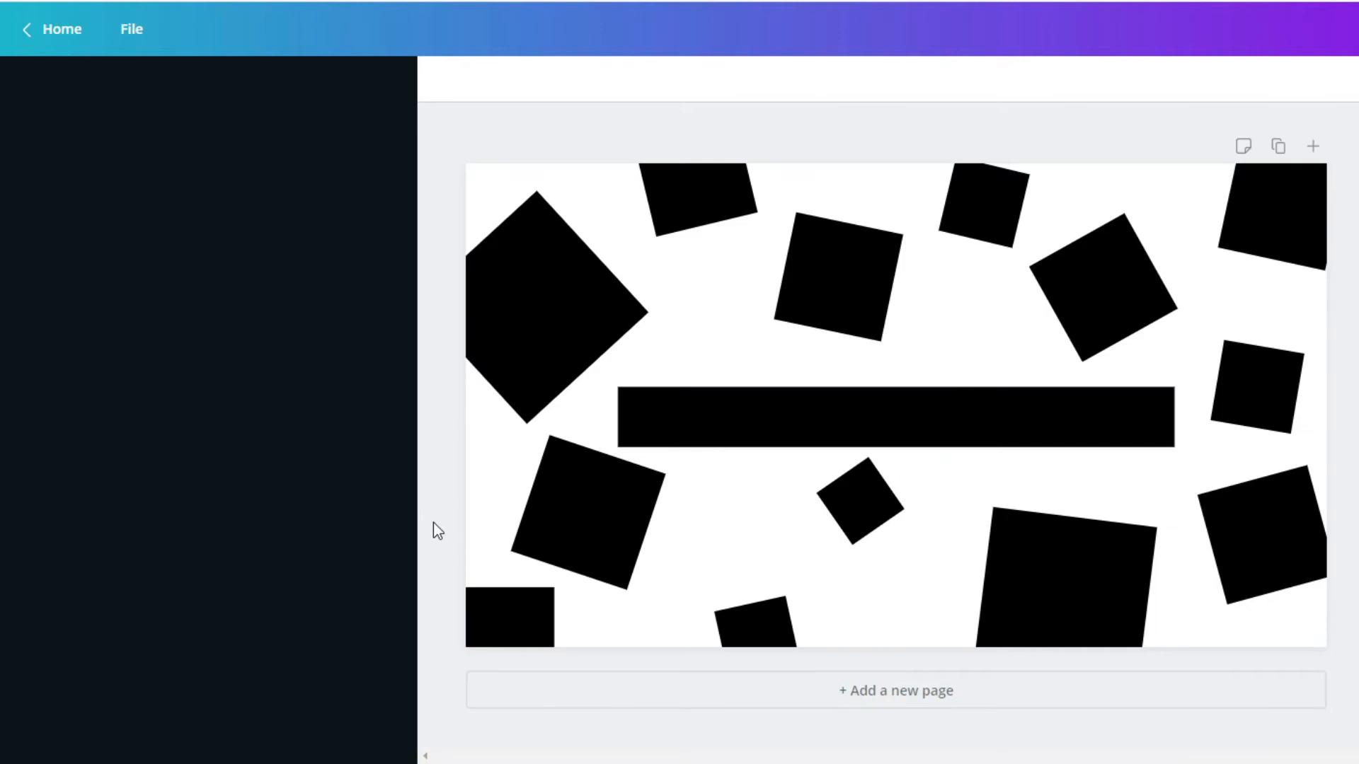
Replace the banner's heading text with "AWESOME YOUTUBER" and recolour it with a custom green
double_click(773, 409)
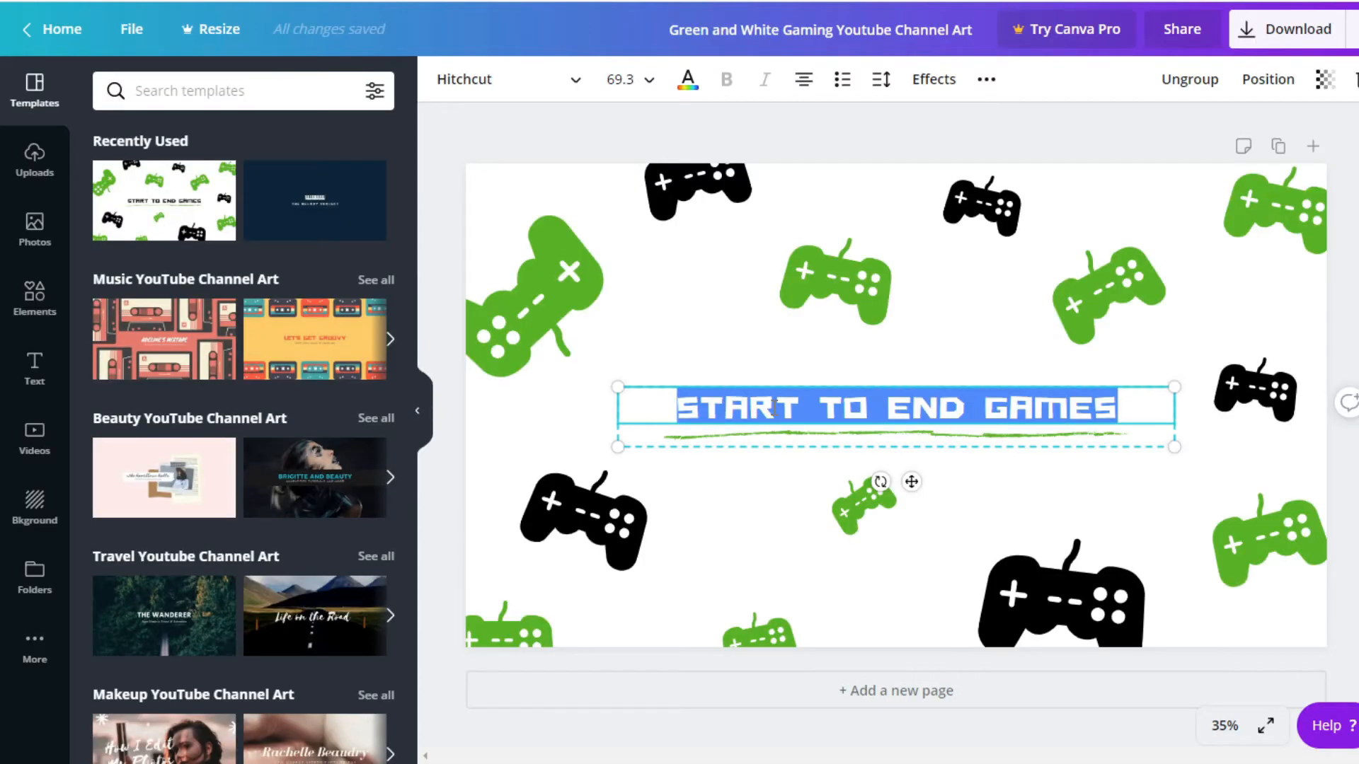
text(AWESOME YOUTUBER)
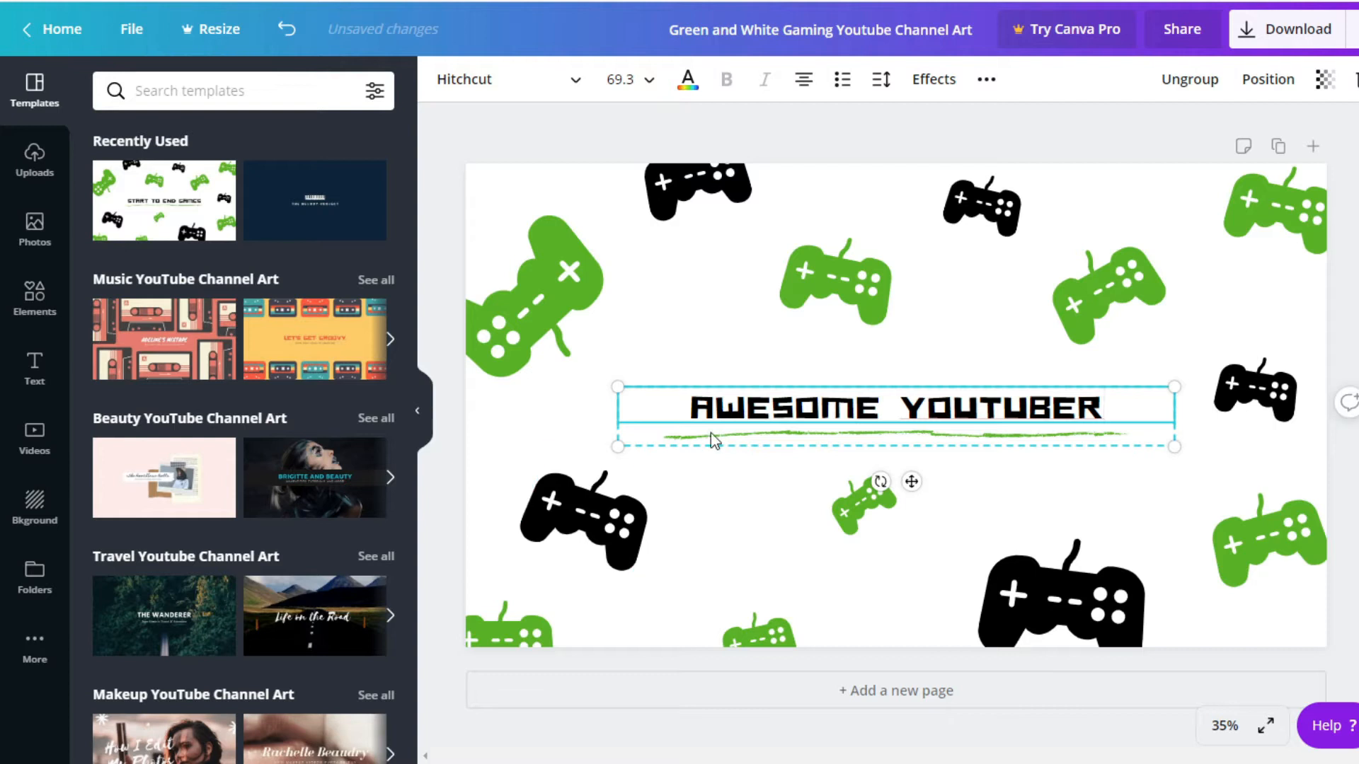
triple_click(719, 408)
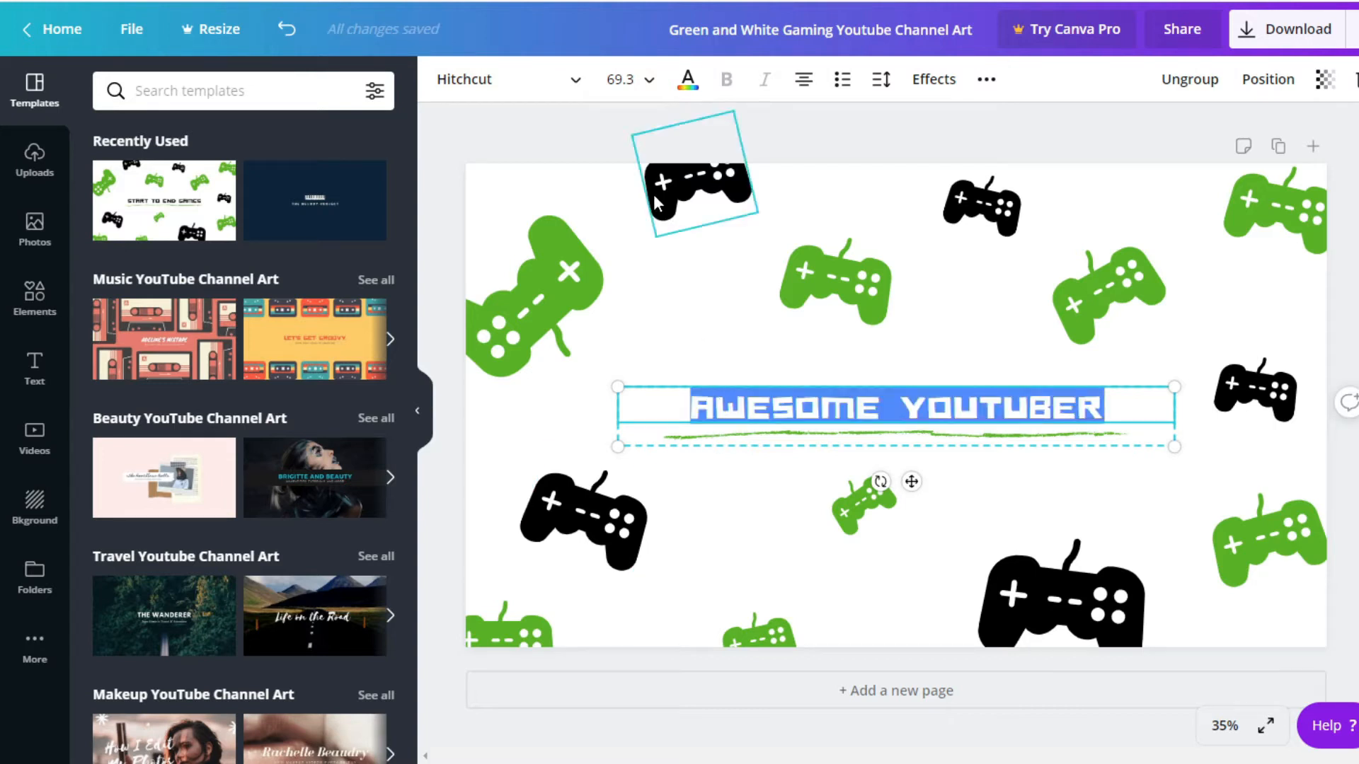
click(687, 79)
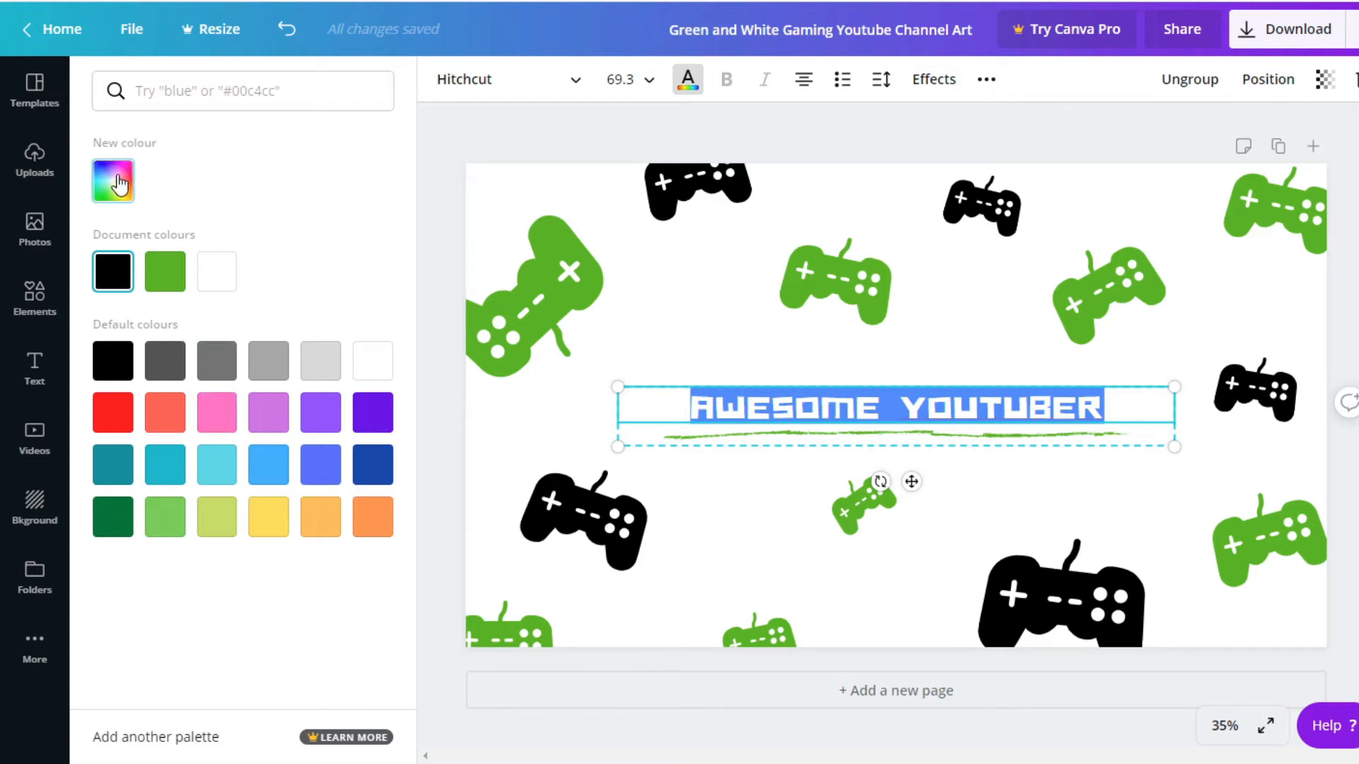
click(120, 182)
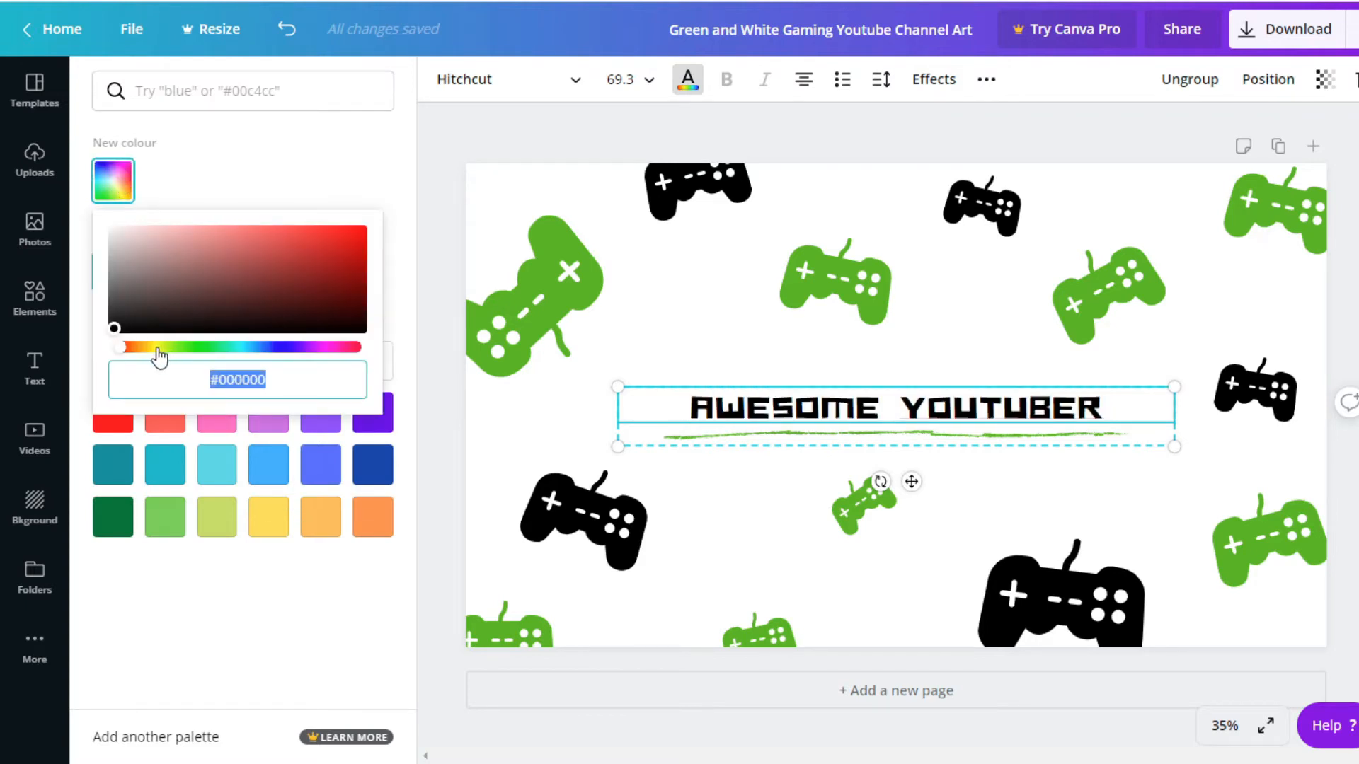
click(207, 347)
Apply a Shadow effect to the heading text and set the shadow colour to black
click(933, 81)
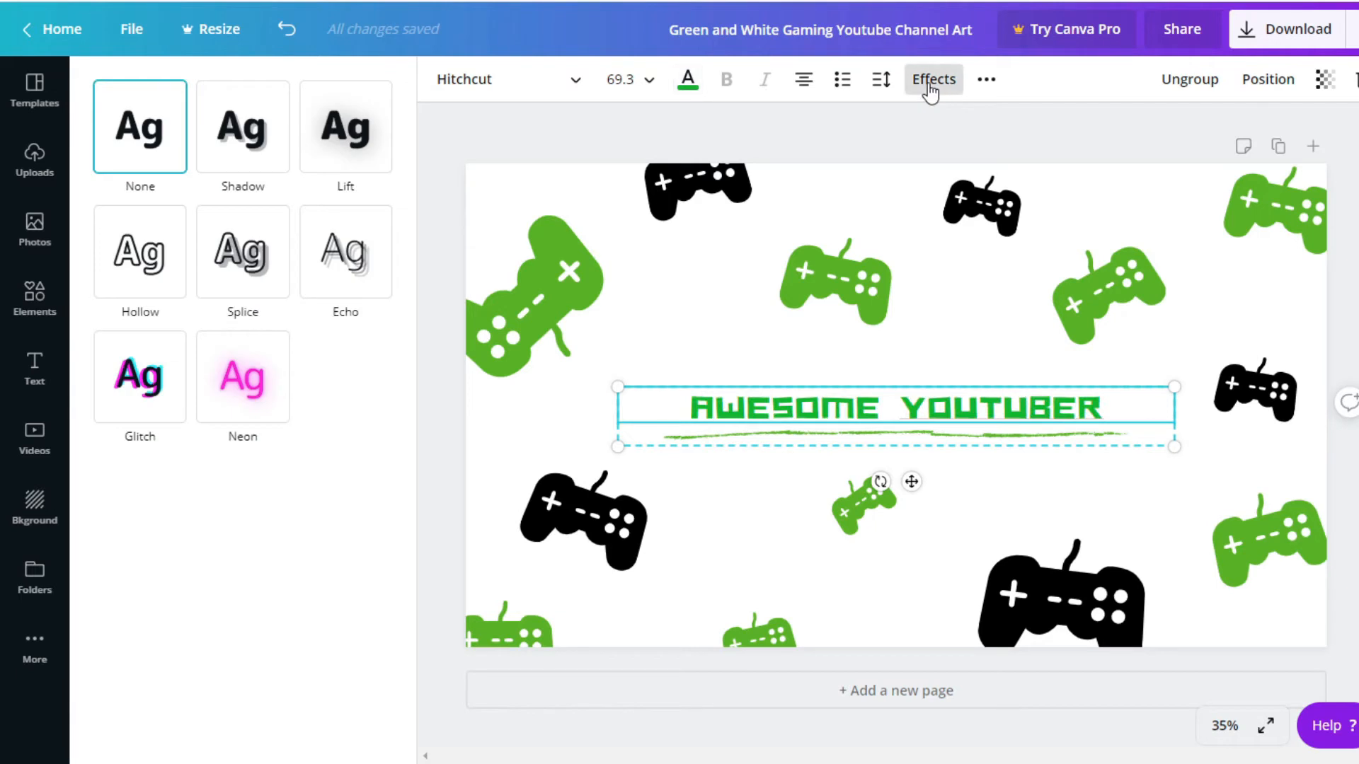
click(243, 127)
click(377, 436)
click(123, 322)
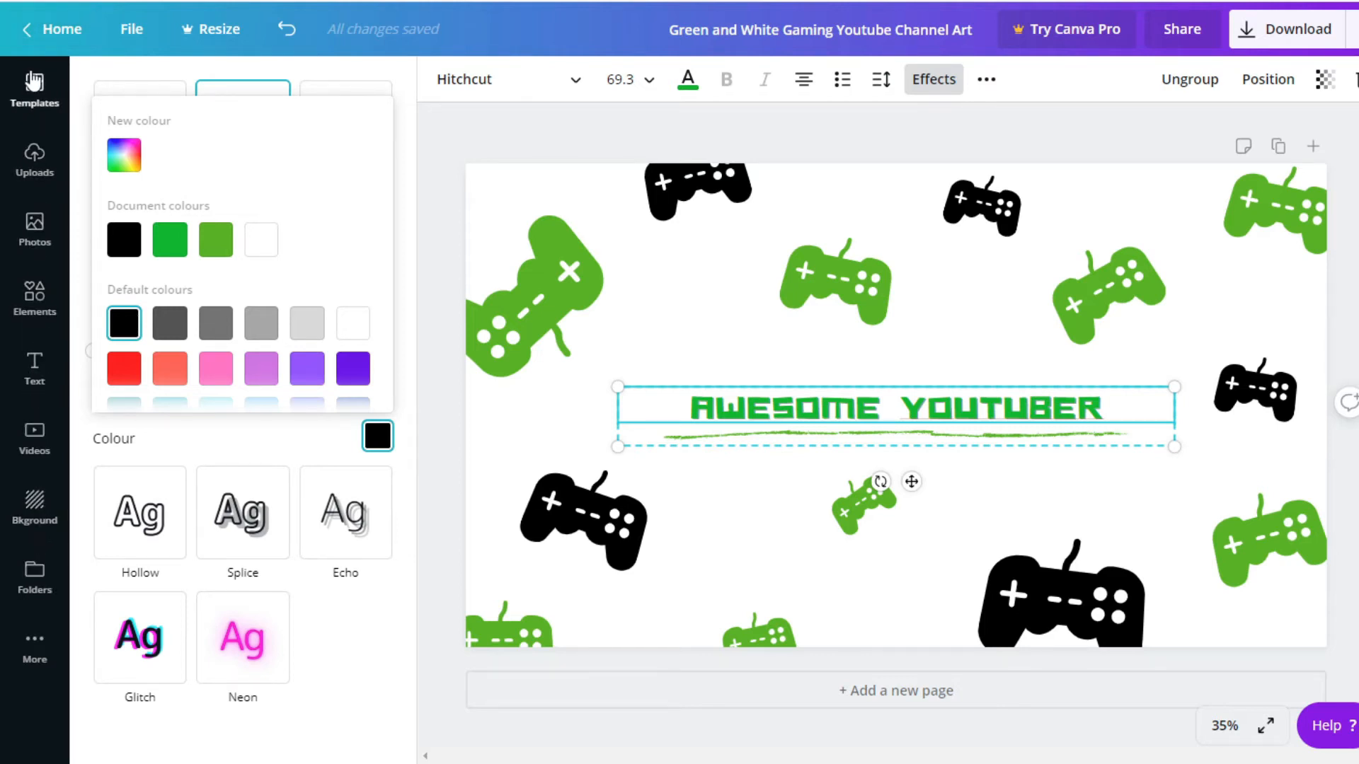
Search the photo library for "minecraft" and look through the pictures offered
click(32, 225)
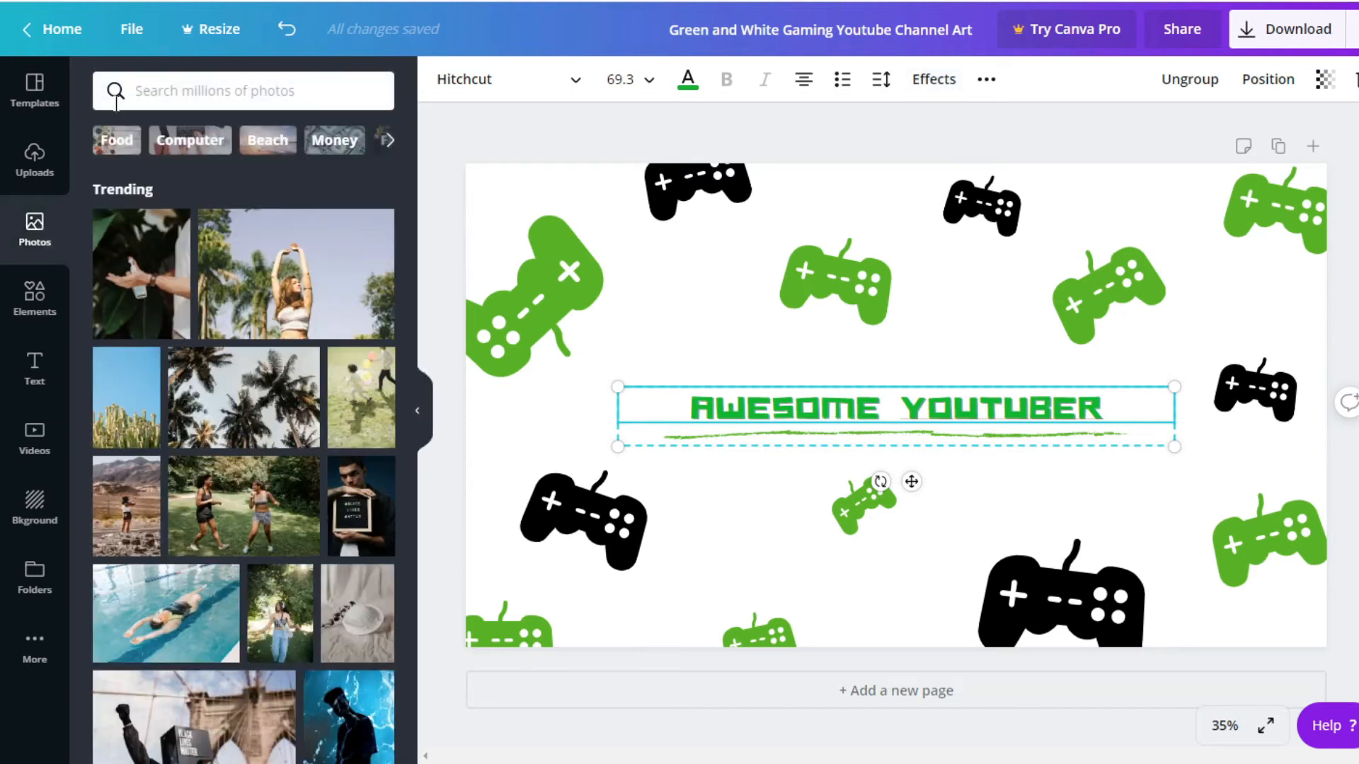
click(136, 83)
text(mine)
click(163, 291)
scroll(214, 339, down, 5)
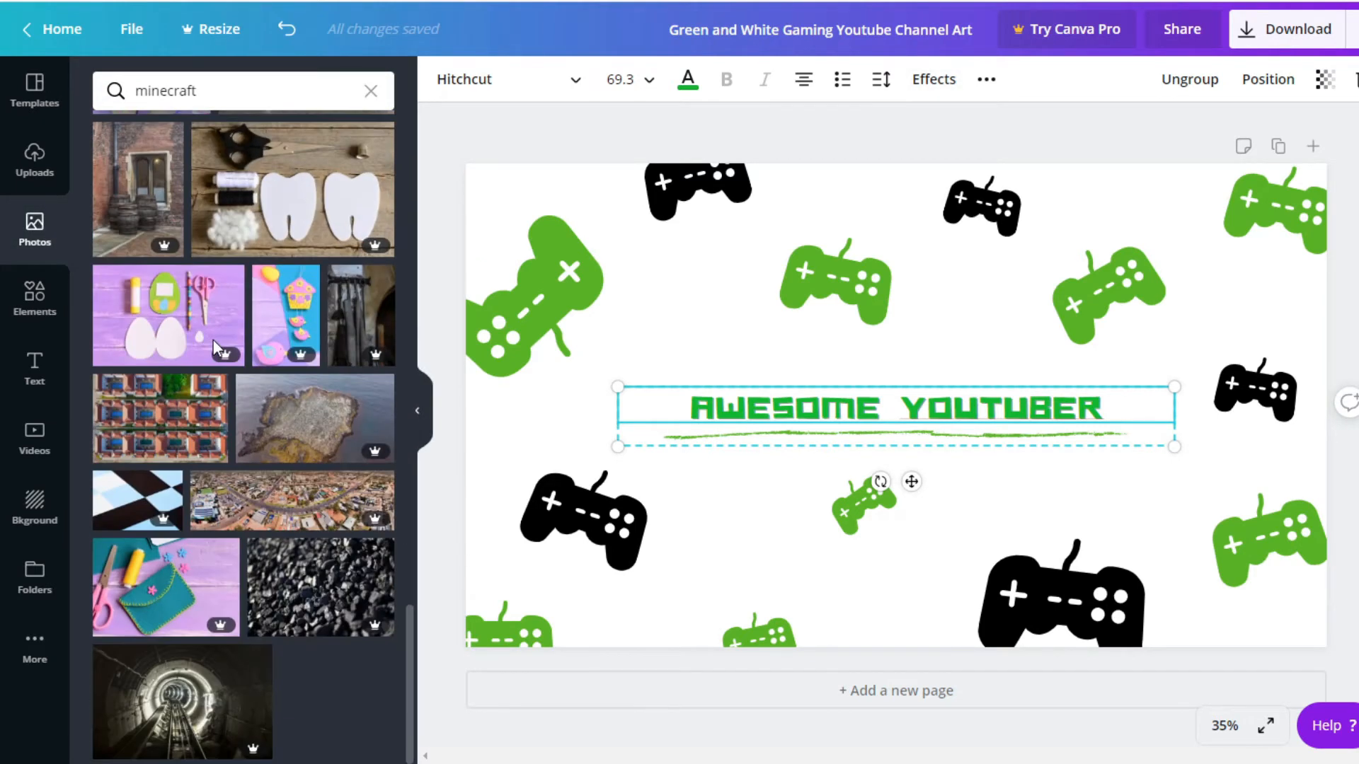
scroll(214, 340, up, 15)
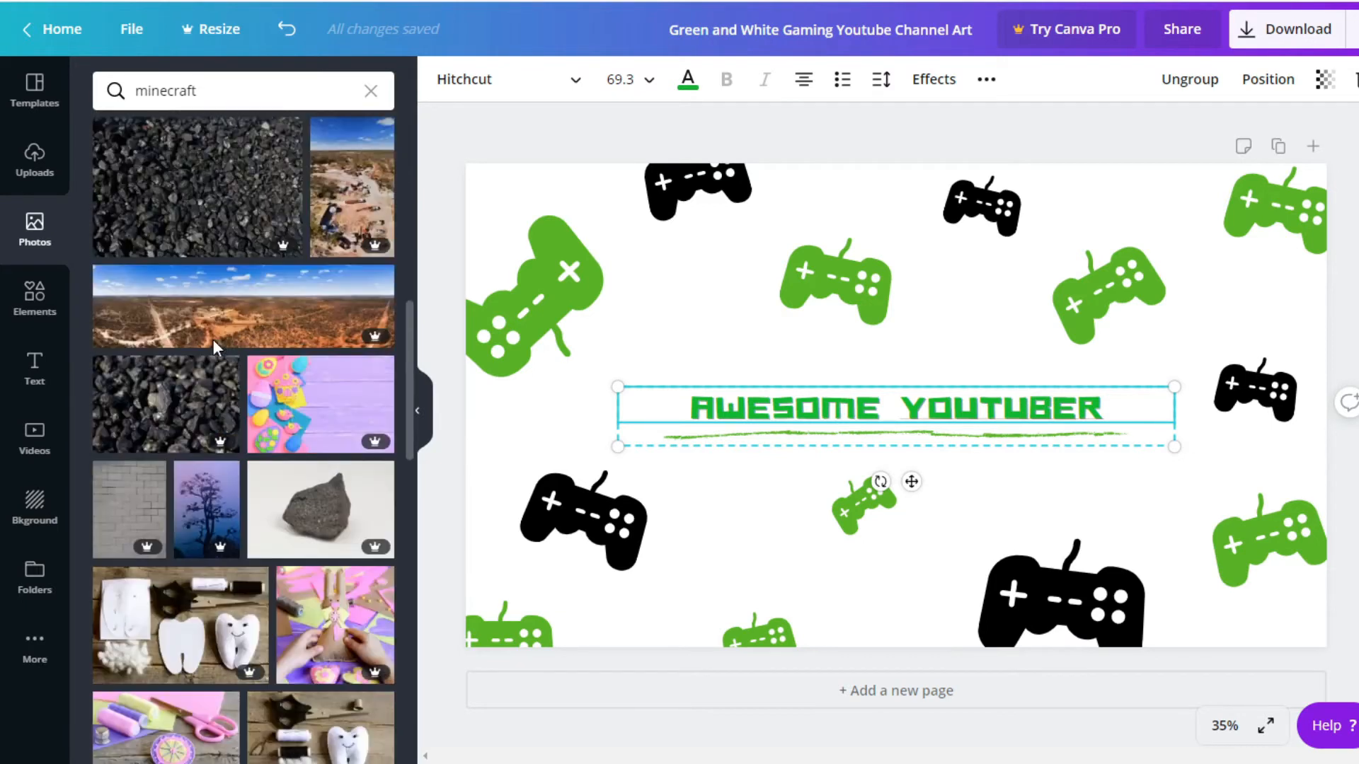
scroll(214, 338, up, 5)
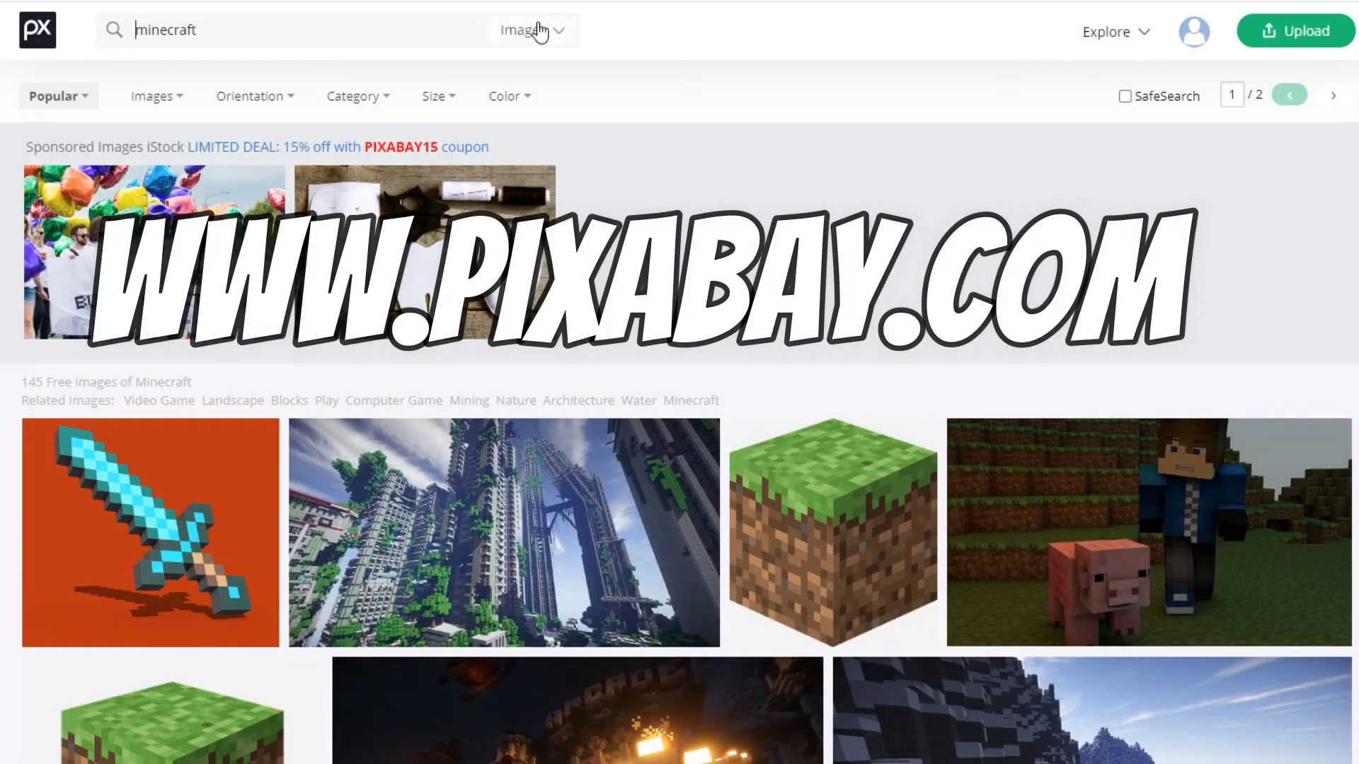
Look through the free minecraft images on Pixabay for artwork that suits the banner
scroll(290, 327, down, 2)
scroll(291, 327, down, 2)
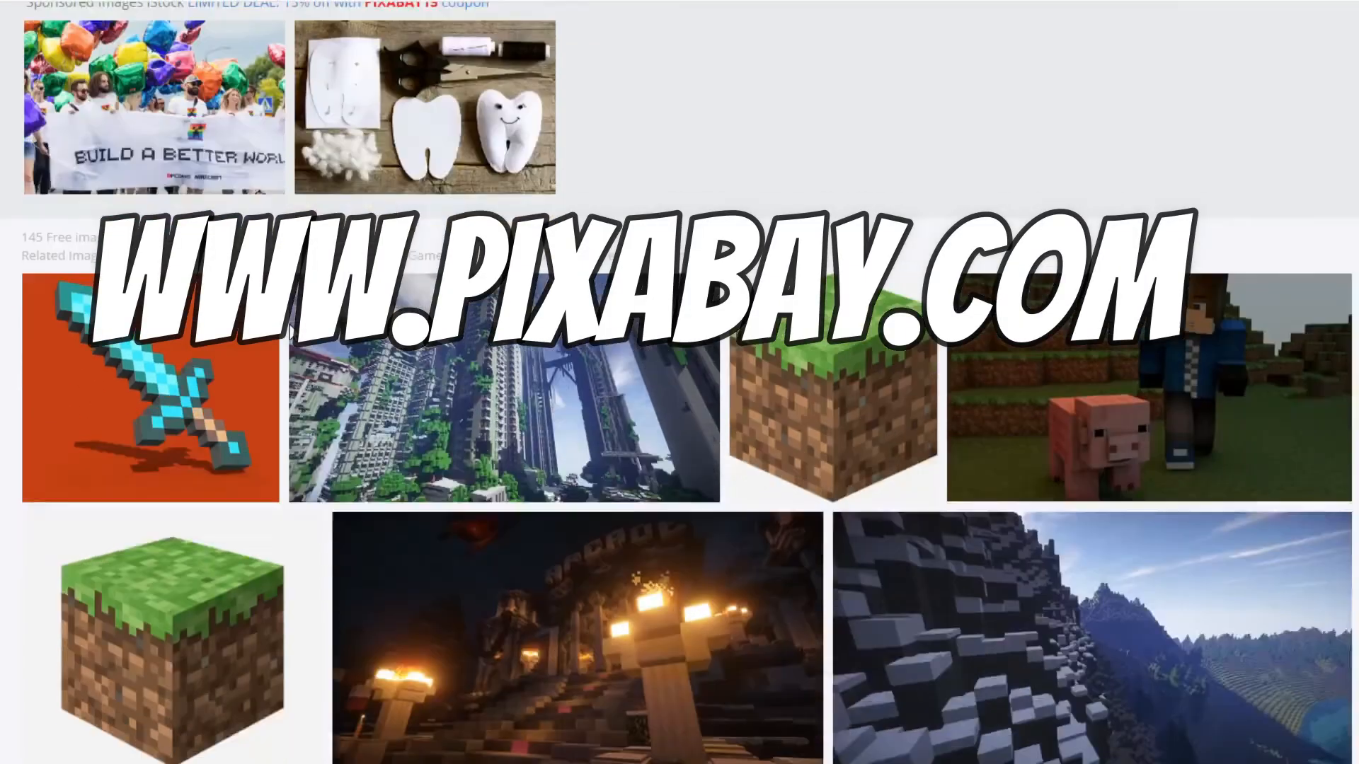
scroll(382, 304, up, 2)
scroll(453, 272, down, 4)
scroll(462, 259, up, 1)
scroll(462, 260, up, 2)
scroll(464, 262, down, 2)
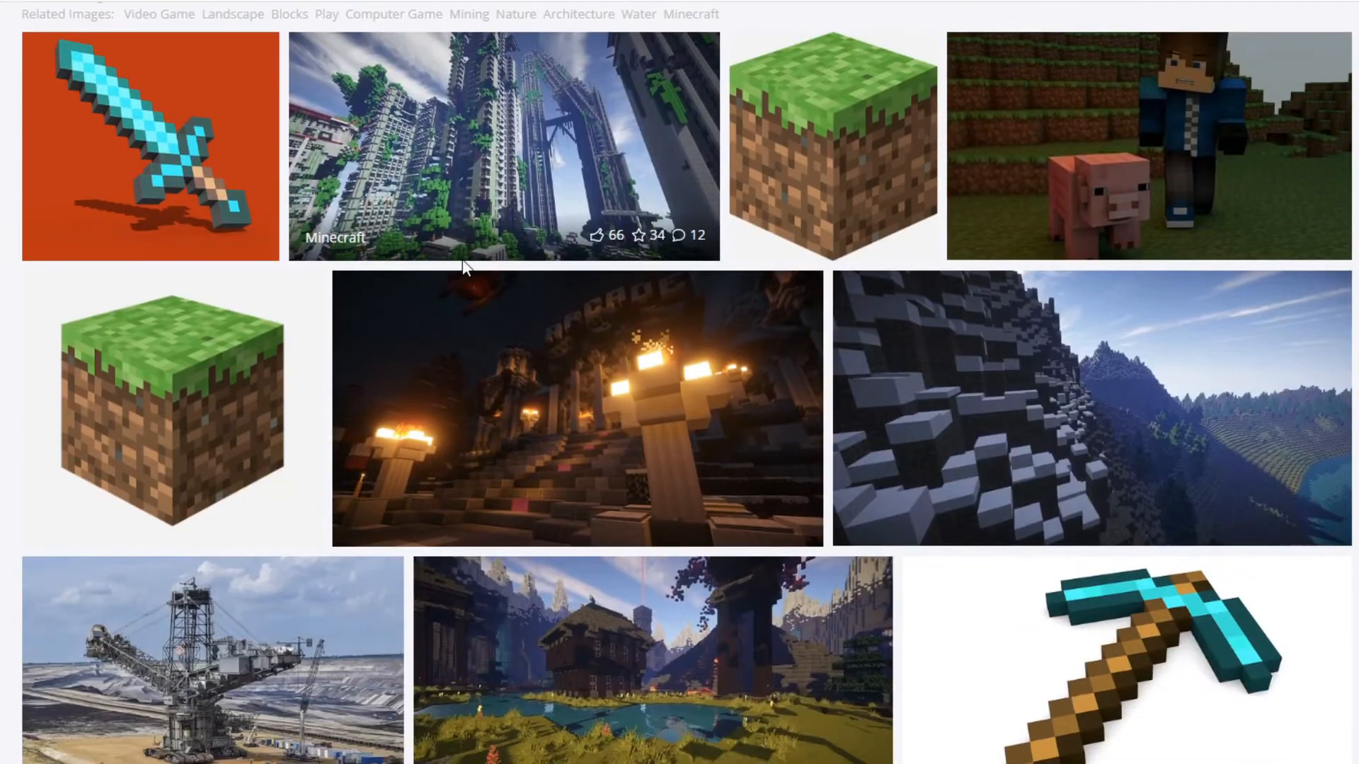
scroll(462, 259, up, 5)
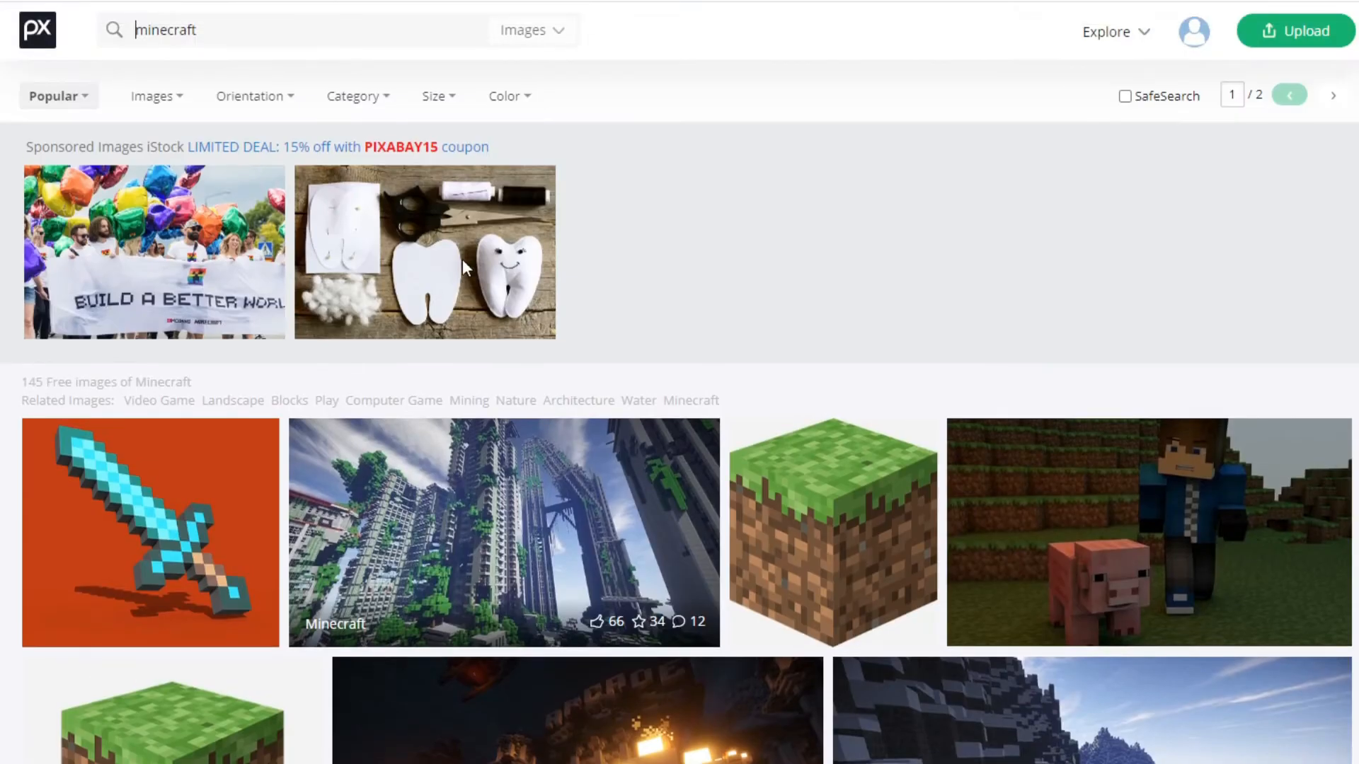
Filter the Pixabay minecraft search to vector graphics only
click(208, 37)
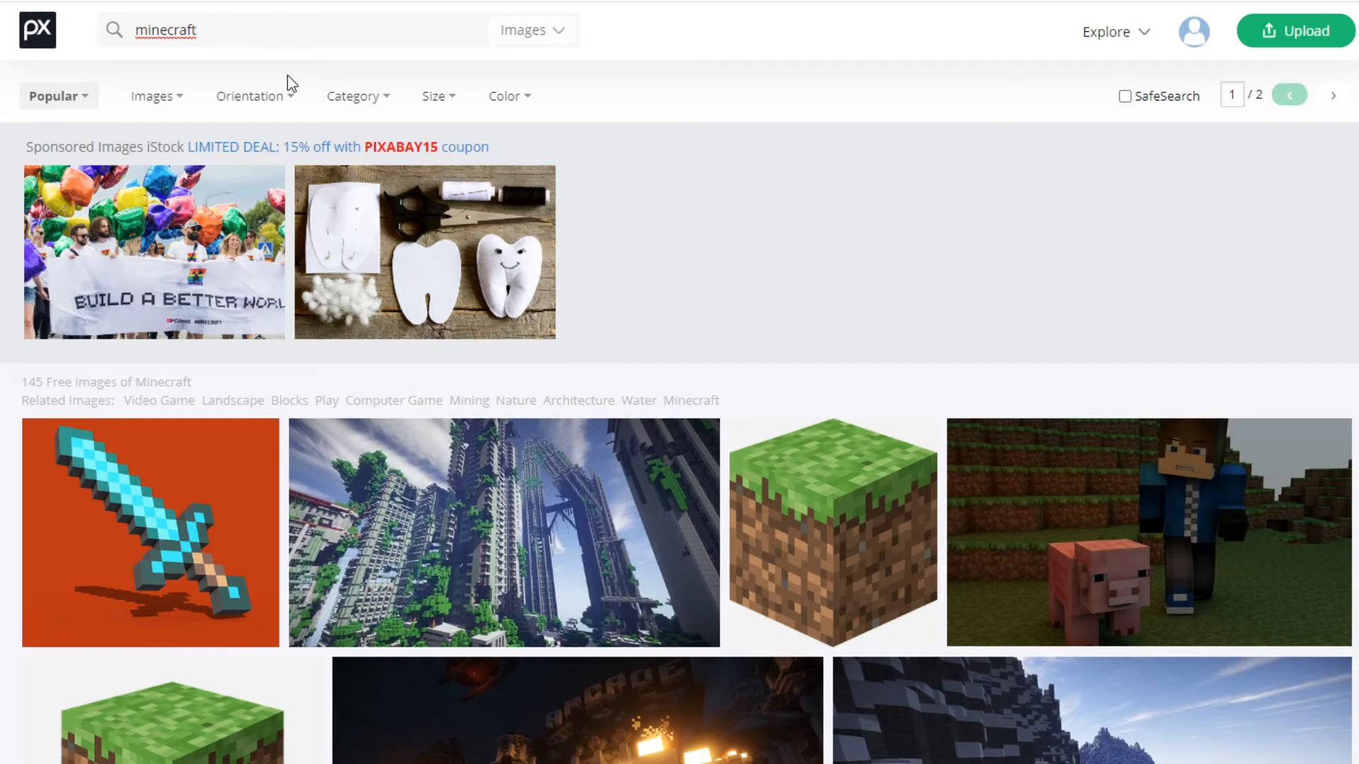
click(179, 109)
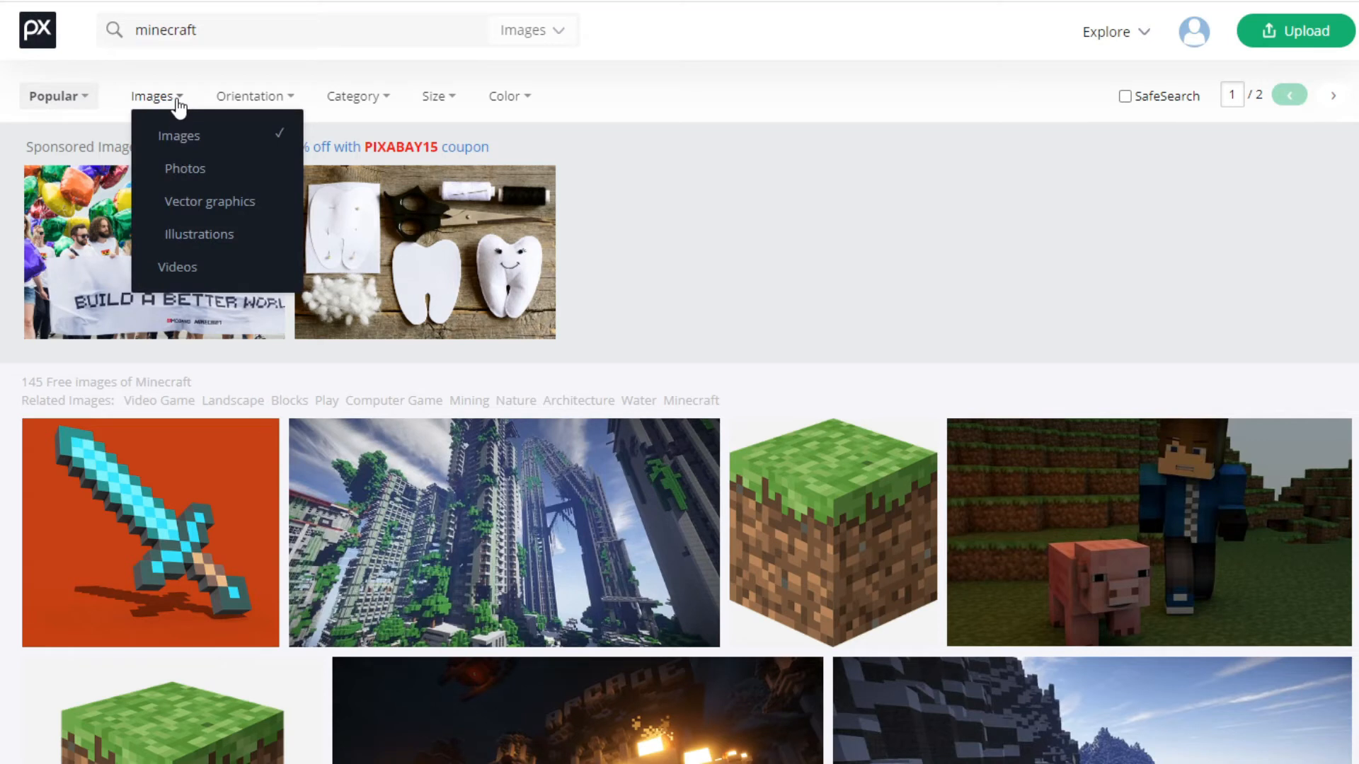
click(209, 201)
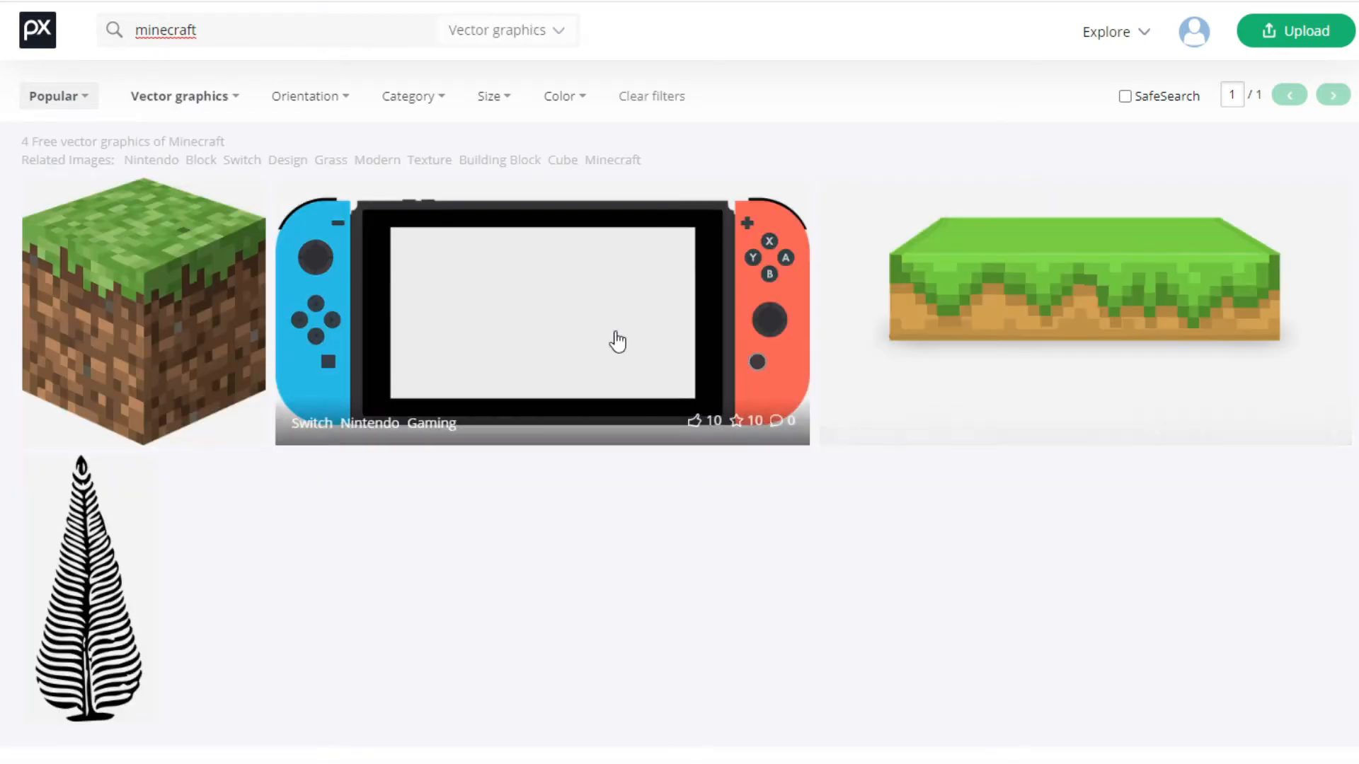
Open the flat Minecraft grass table block graphic and download it as a 1280×640 PNG
click(1046, 310)
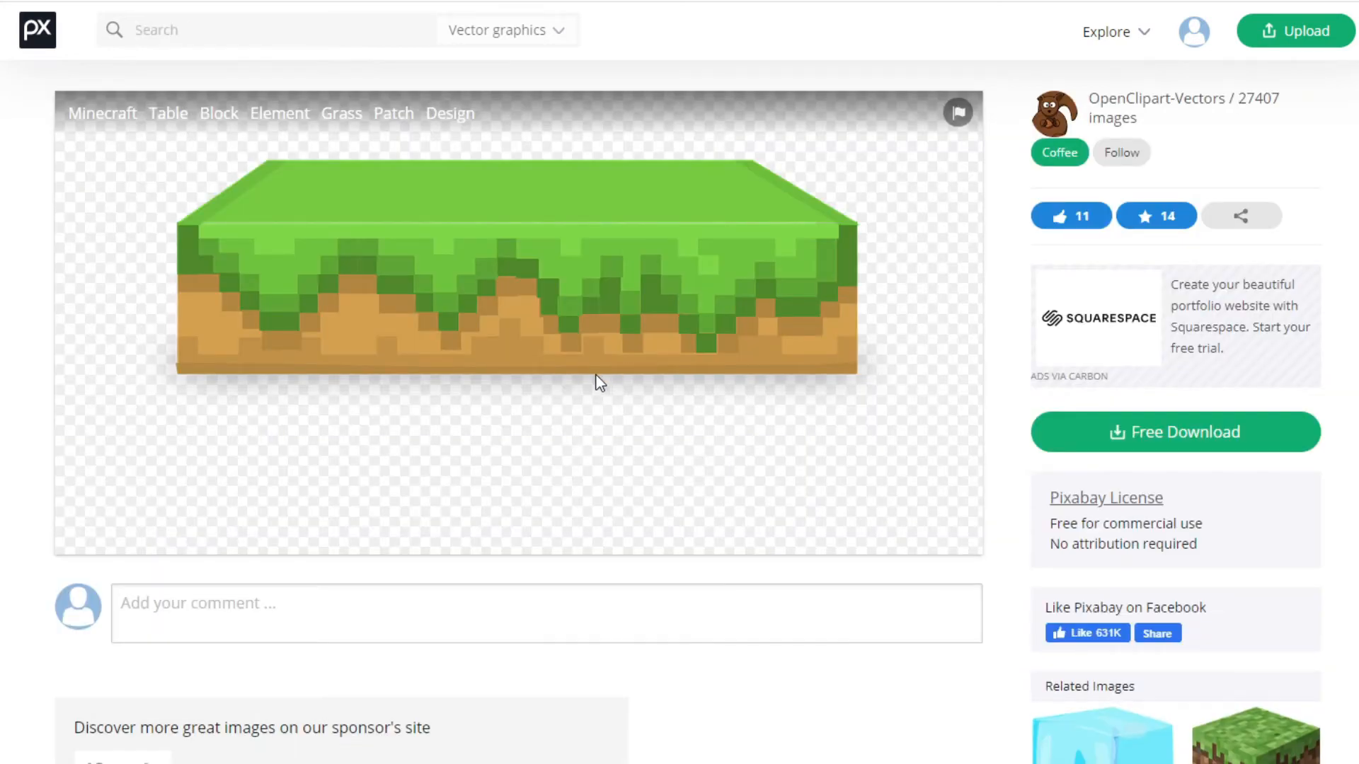
click(1110, 440)
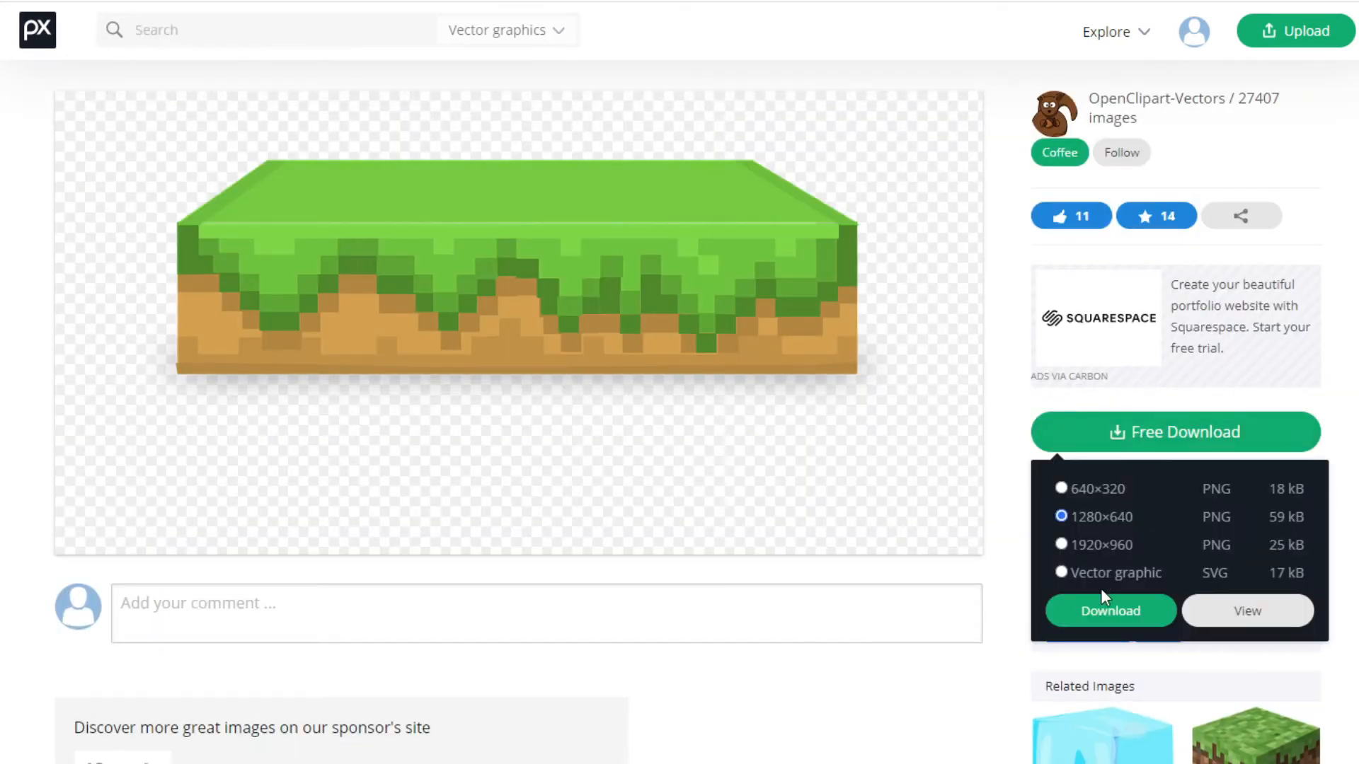
click(1083, 549)
click(1087, 520)
click(1108, 613)
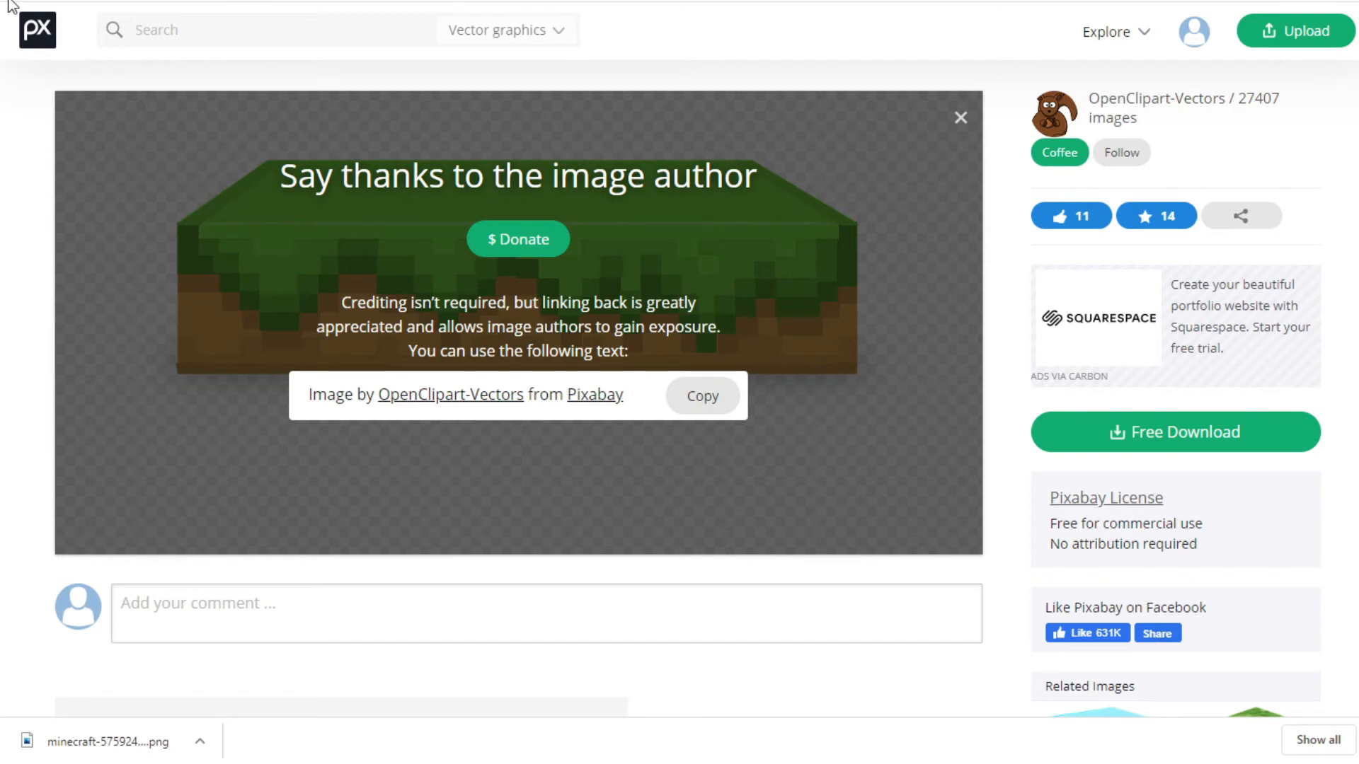
Download the Minecraft grass and dirt cube graphic as well
click(1097, 609)
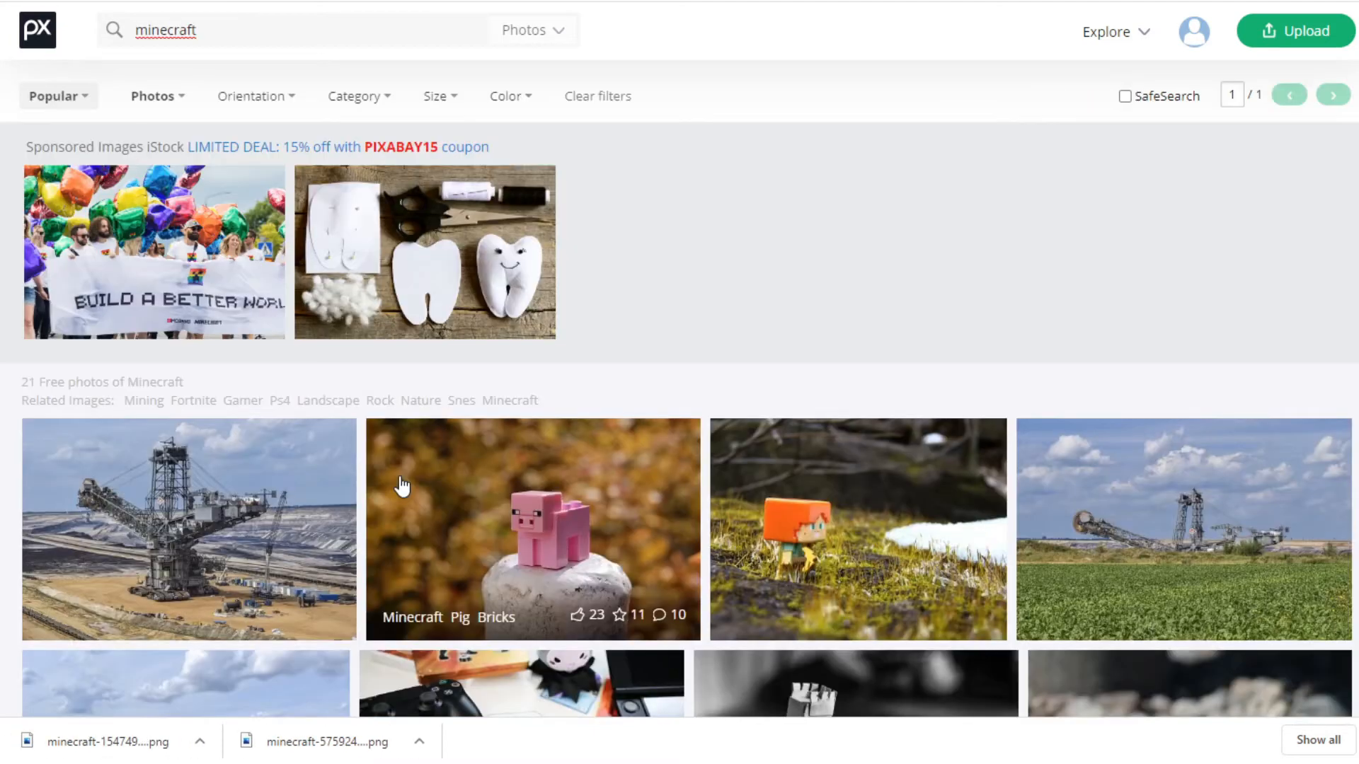
Open the pink Minecraft pig photo on Pixabay and download it
scroll(425, 474, down, 2)
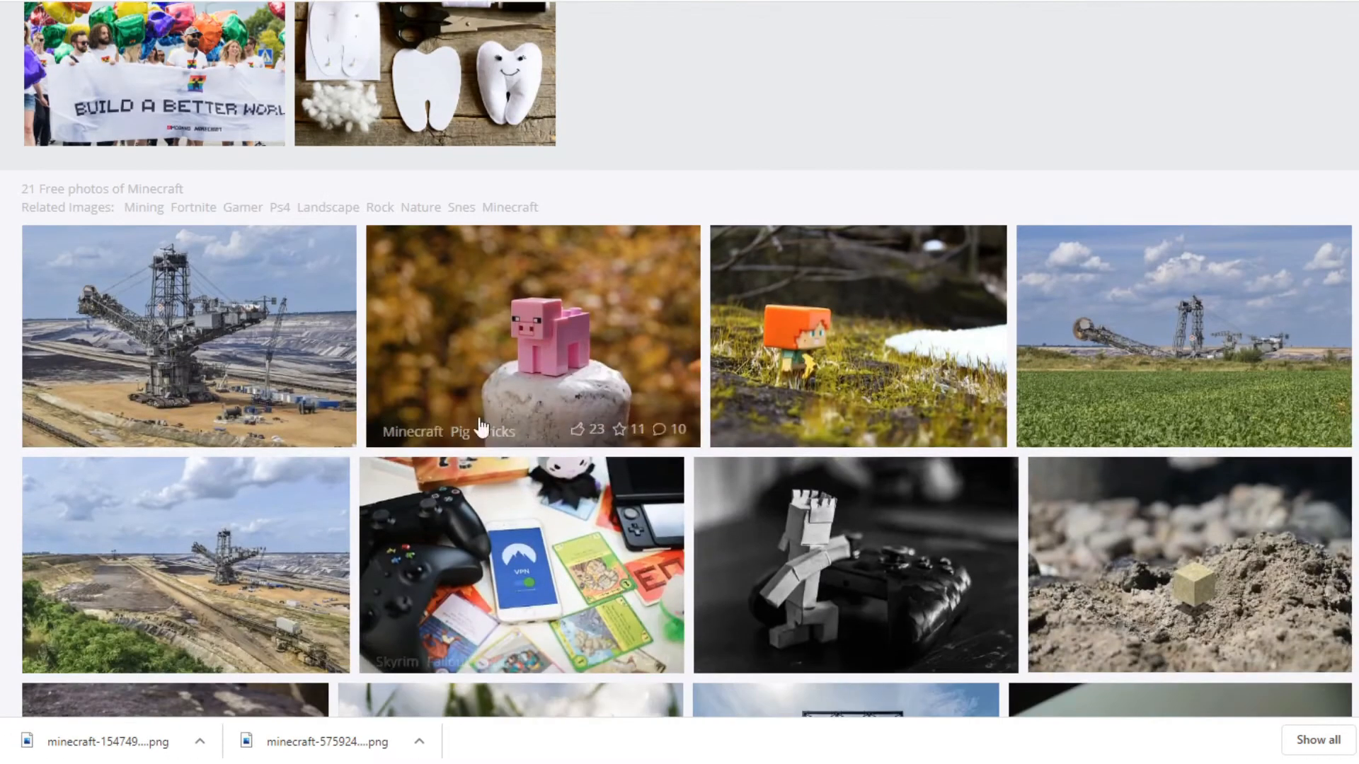
click(488, 322)
click(1175, 413)
click(1108, 597)
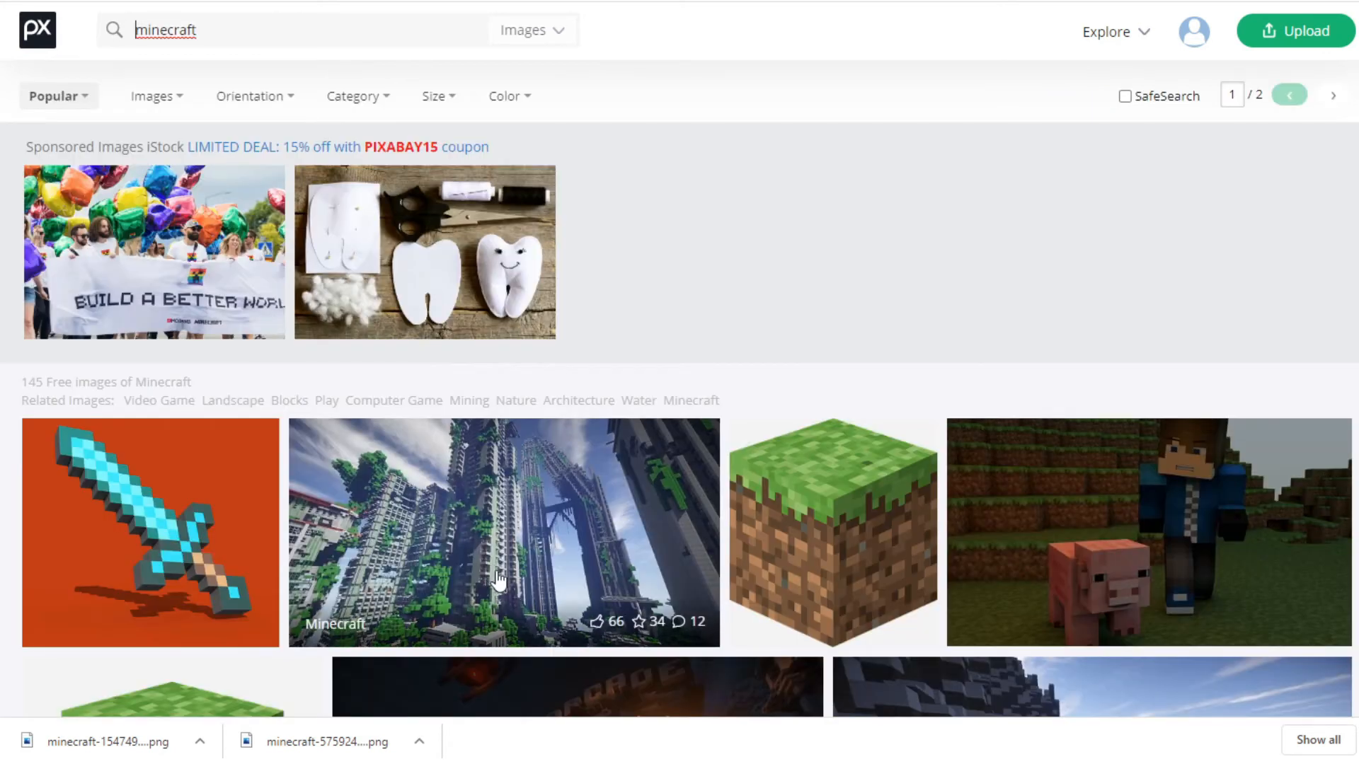
Look through all the free Minecraft images on Pixabay for more scenes and characters to use
scroll(497, 570, down, 3)
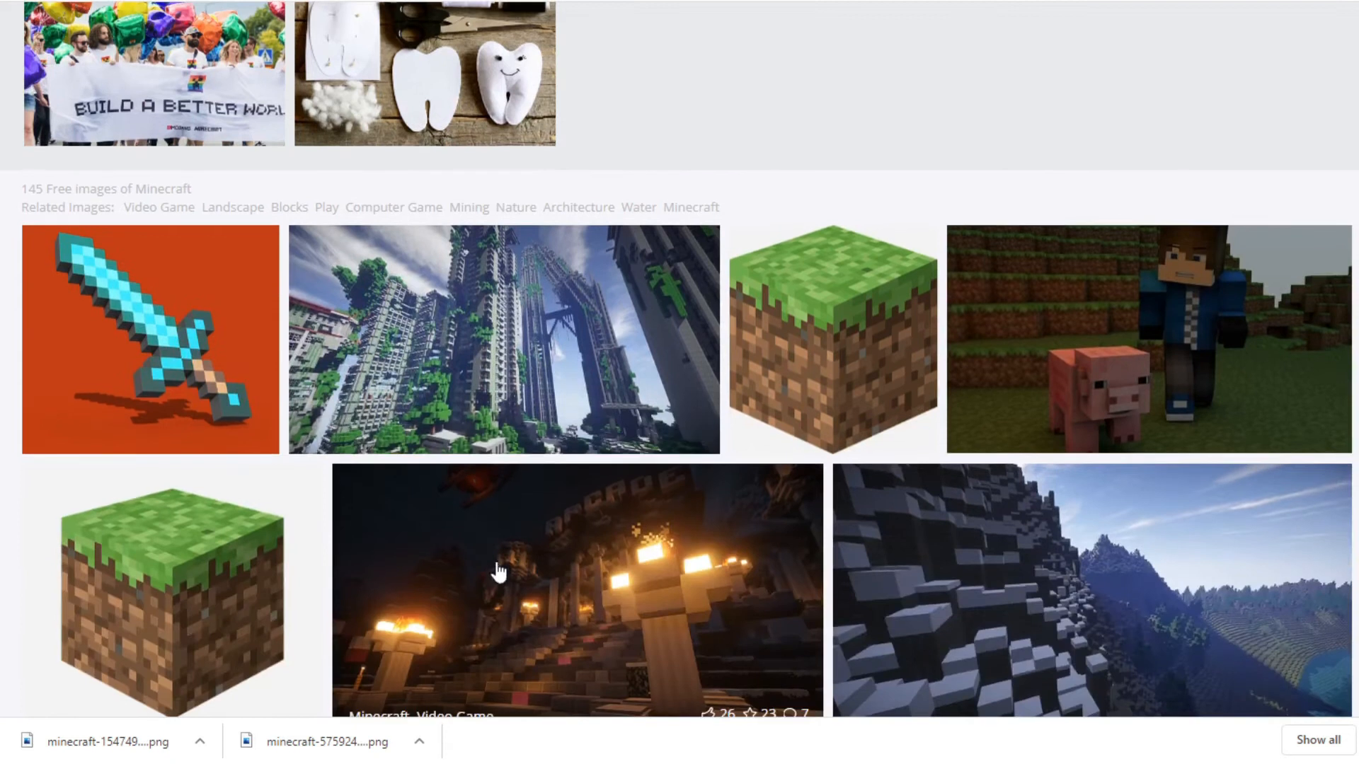
scroll(496, 566, down, 1)
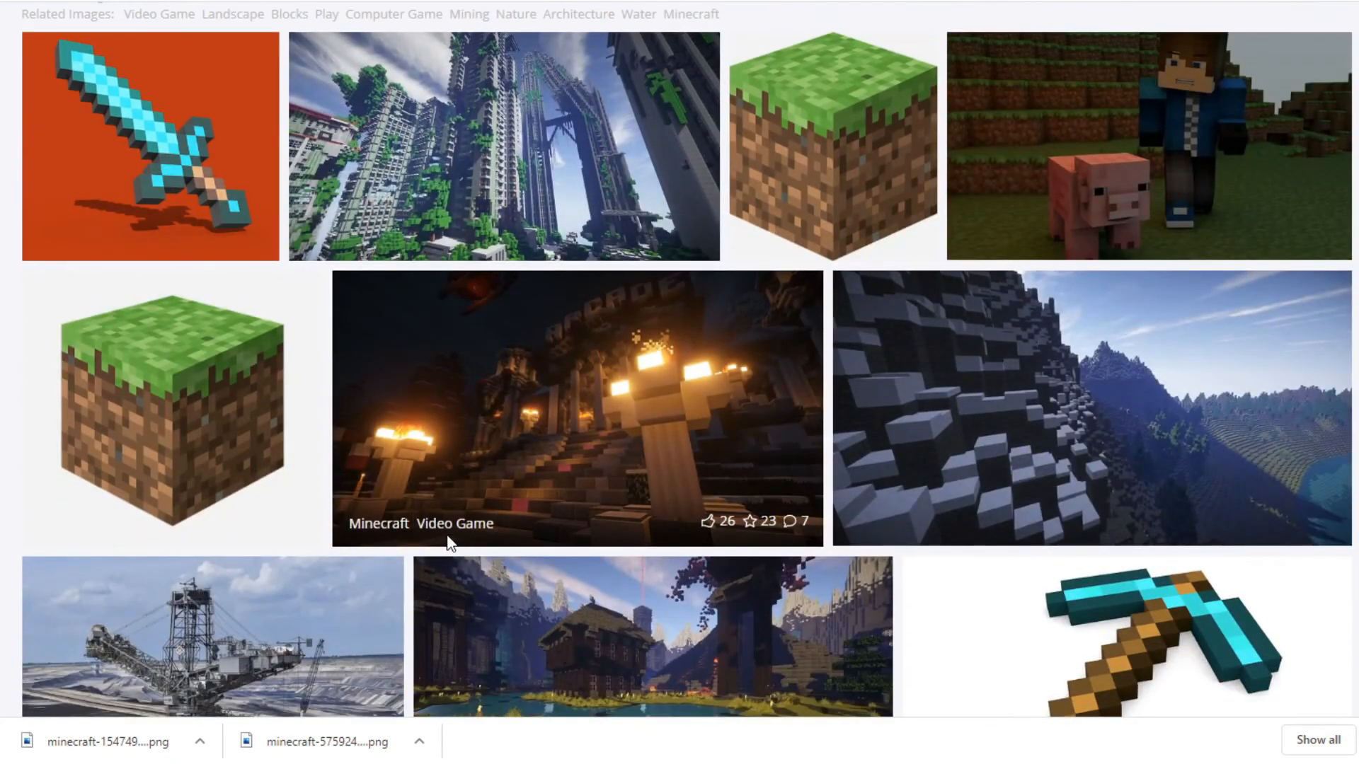
scroll(448, 544, down, 7)
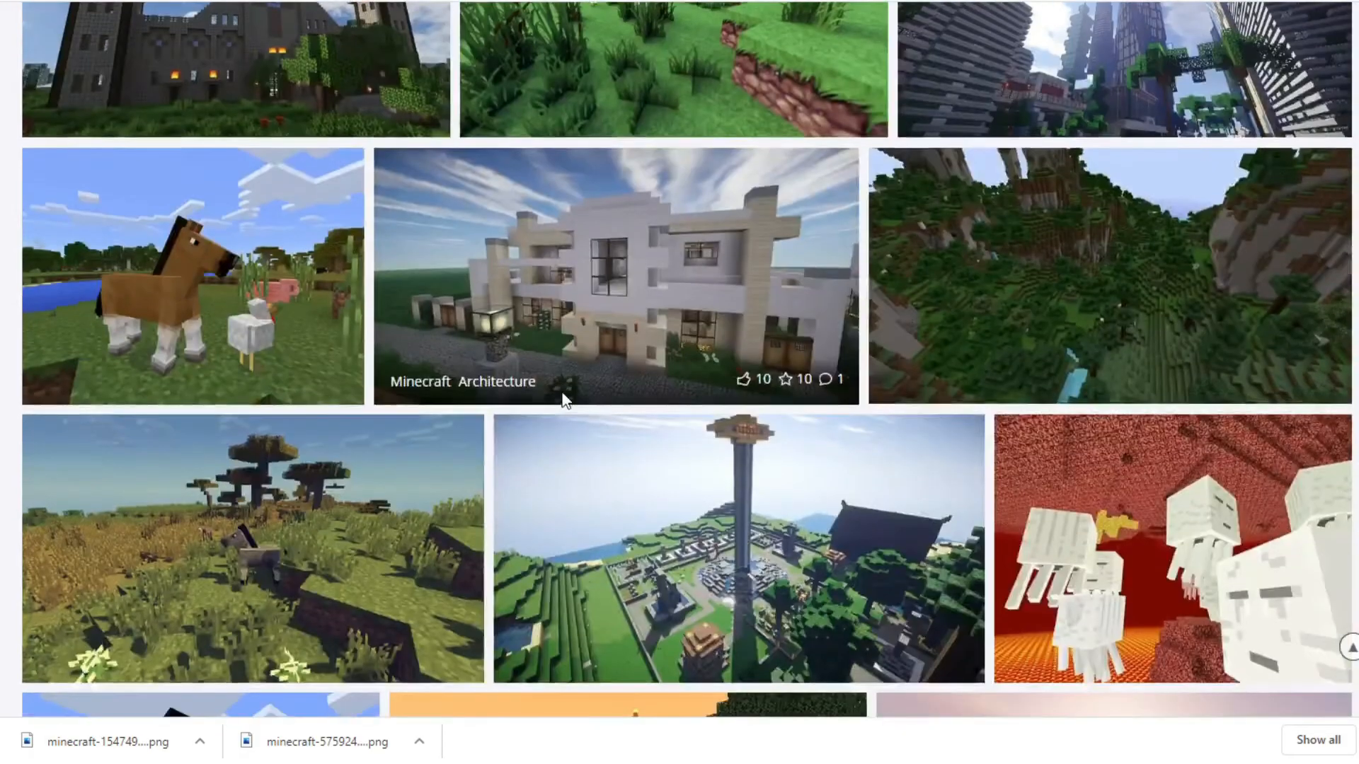
scroll(563, 391, up, 2)
scroll(562, 388, up, 3)
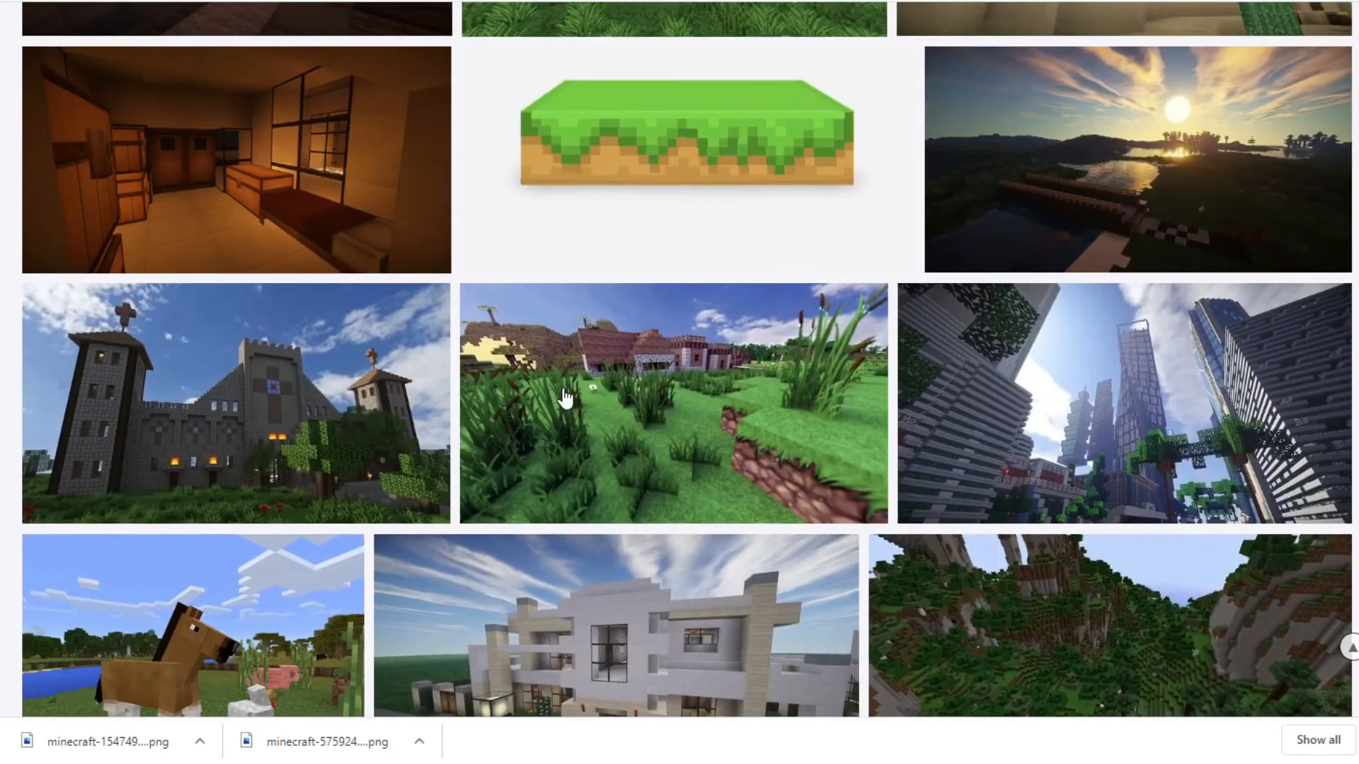
scroll(559, 390, up, 7)
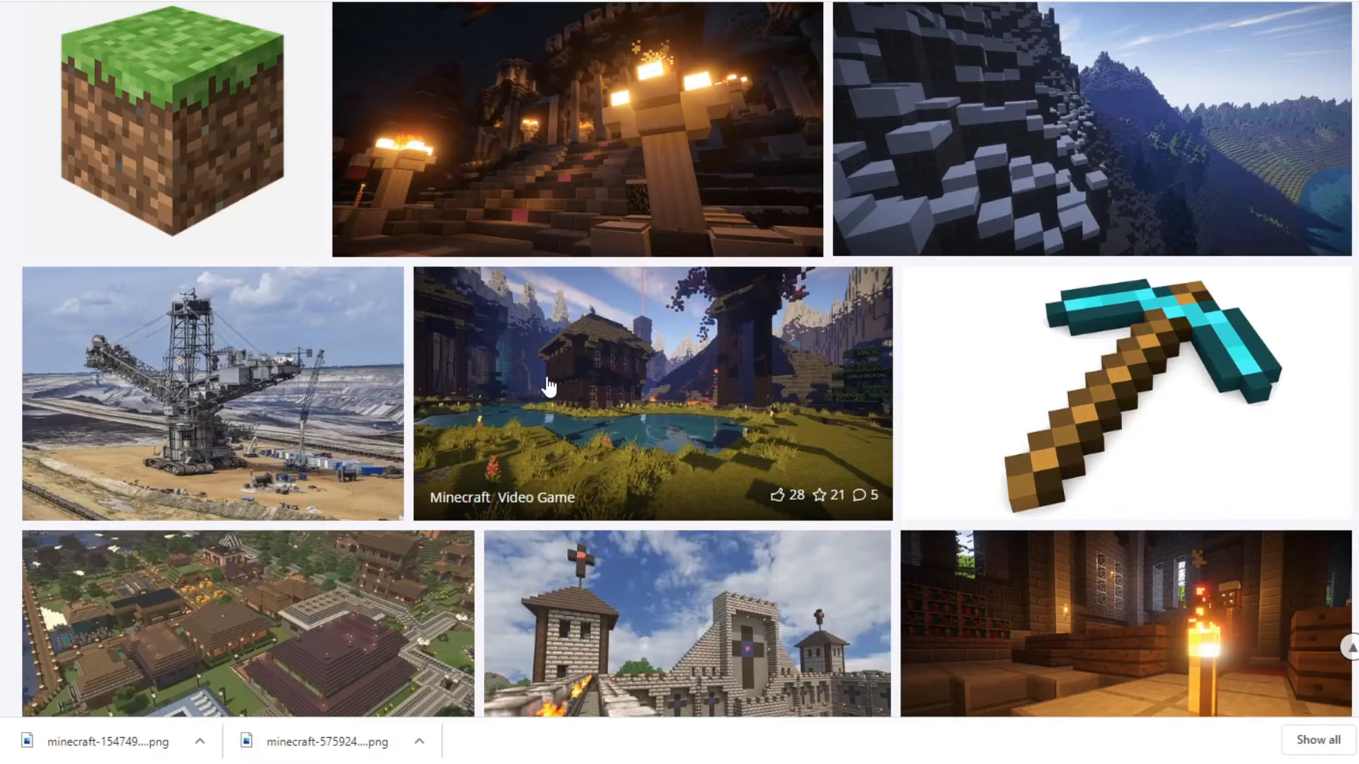
scroll(549, 387, down, 3)
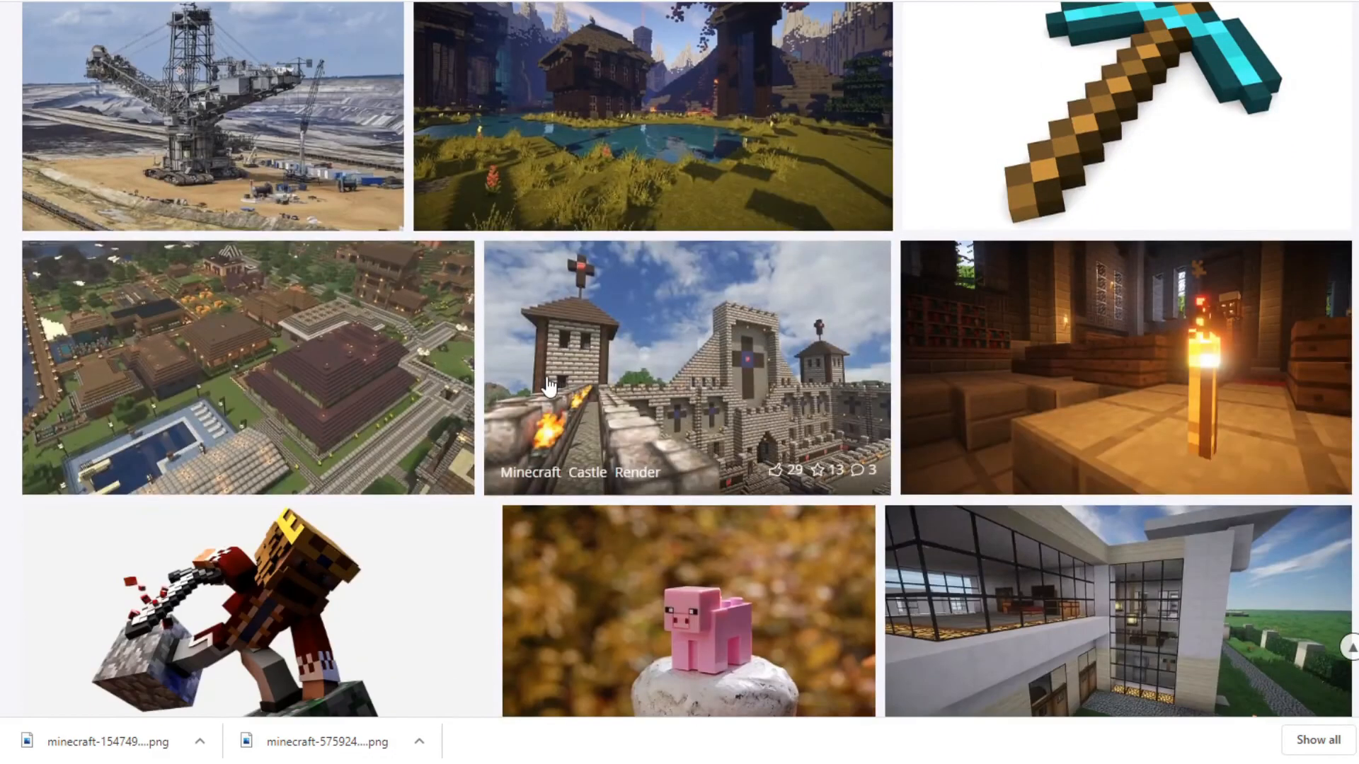
scroll(548, 386, up, 3)
scroll(546, 384, down, 7)
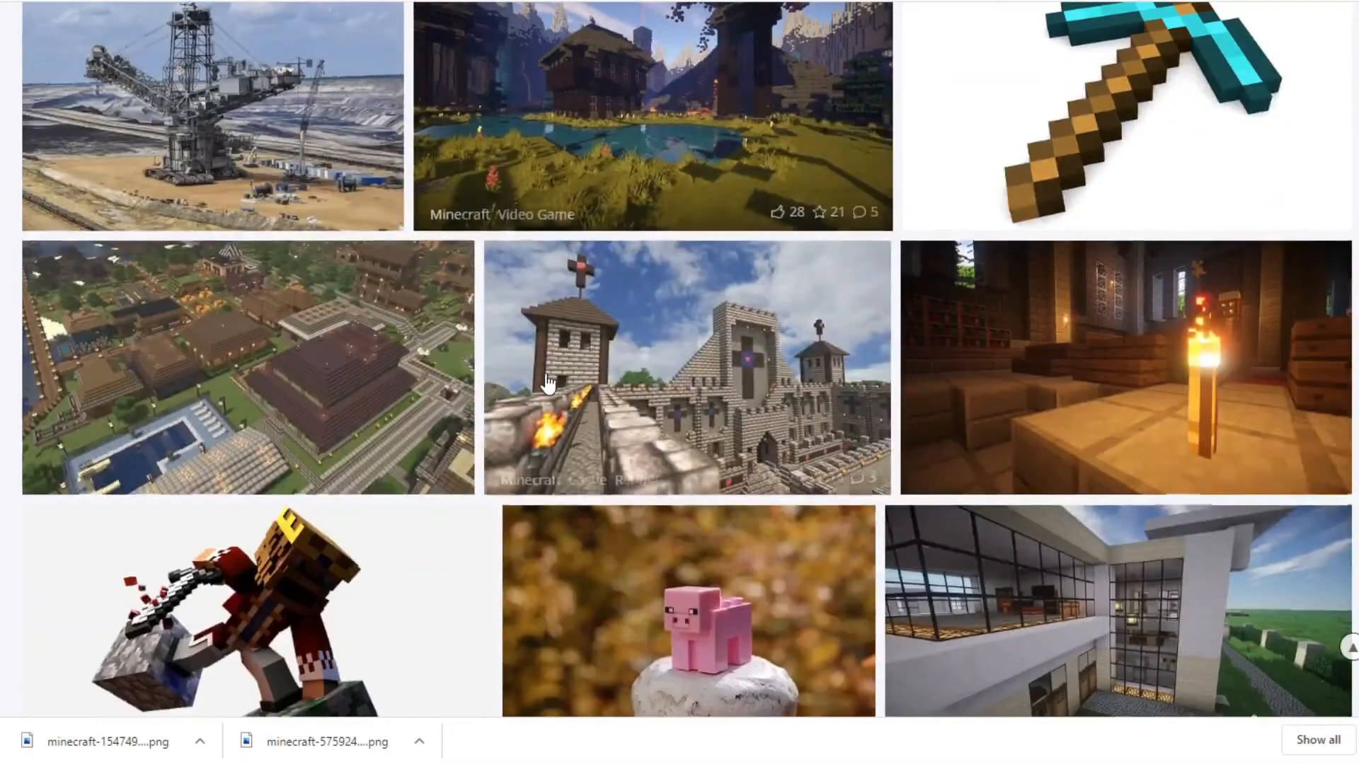
scroll(545, 380, down, 3)
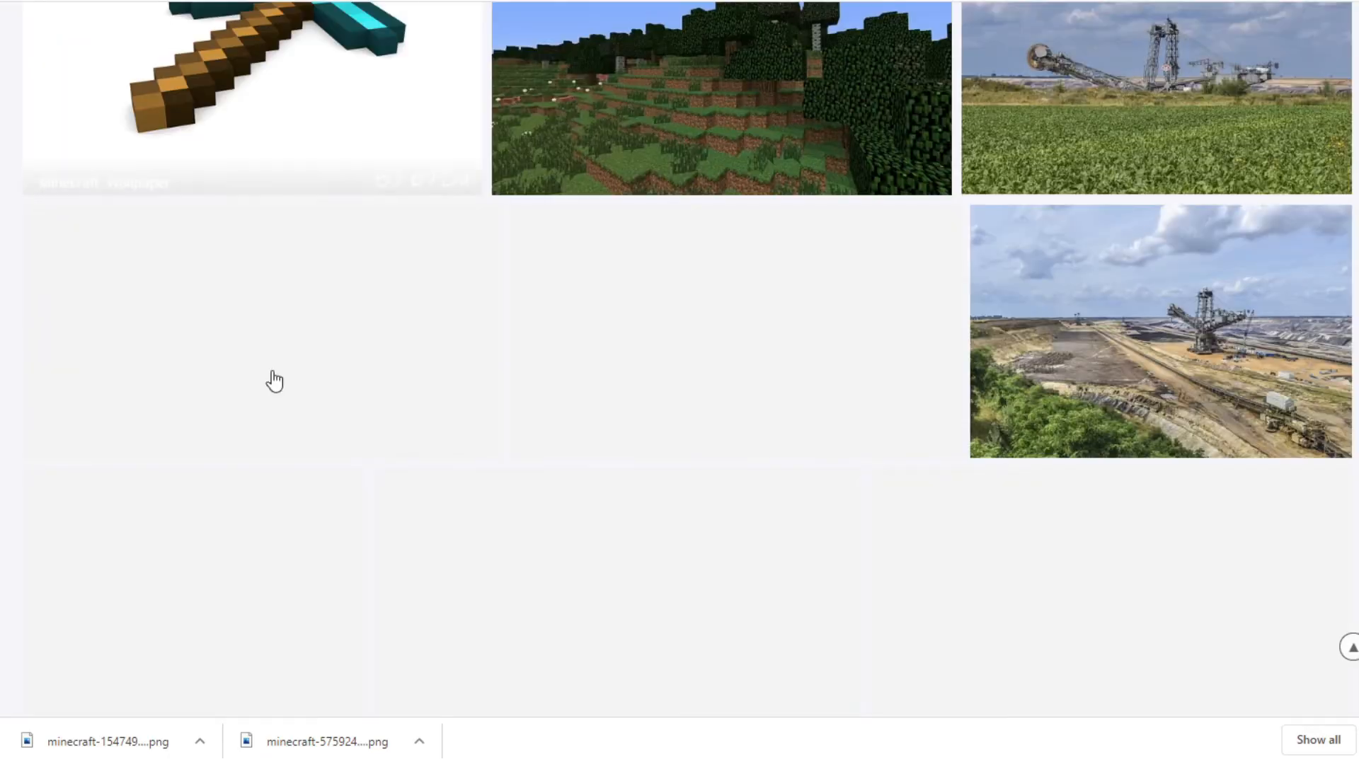
scroll(481, 542, down, 1)
scroll(481, 542, down, 1)
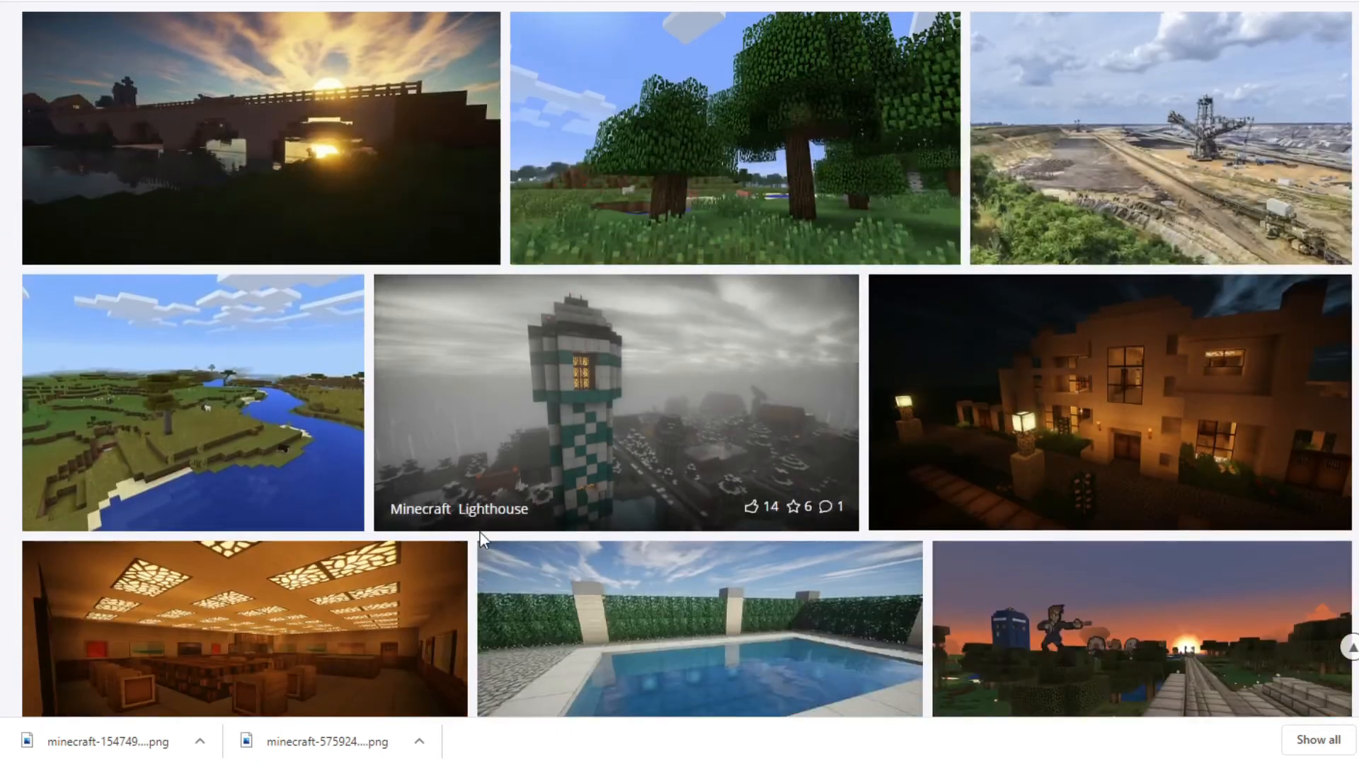
Download the illustration of the Minecraft character holding a diamond sword on a green background
scroll(482, 541, down, 4)
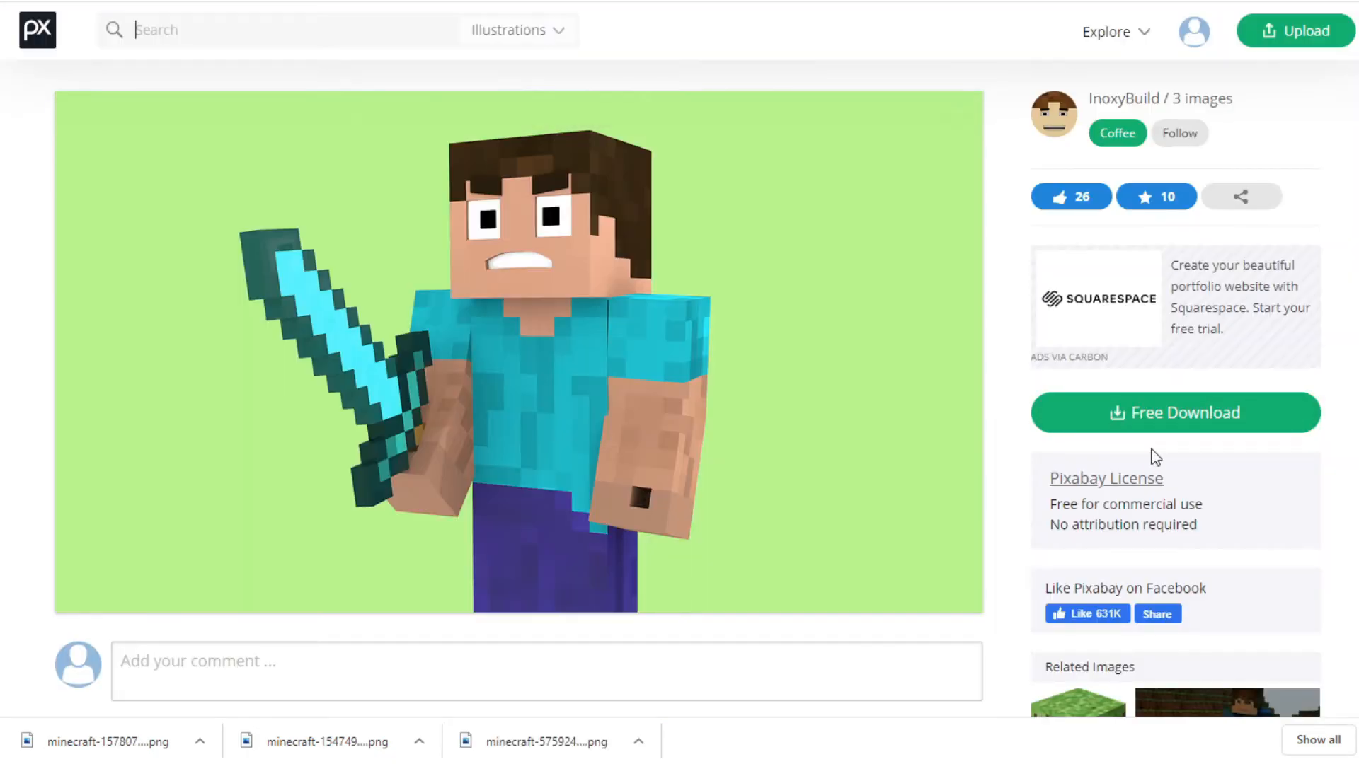
click(1146, 412)
click(1120, 572)
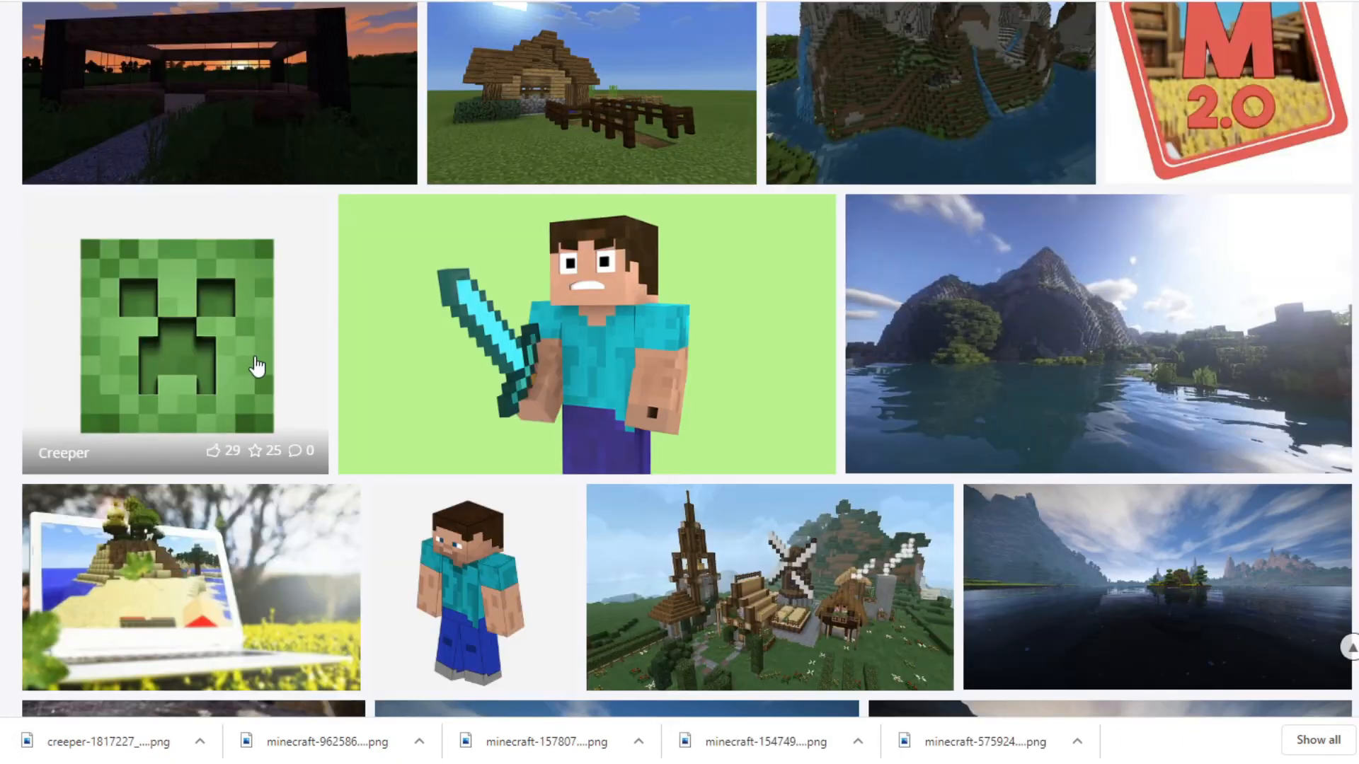
scroll(218, 348, up, 1)
scroll(218, 348, up, 15)
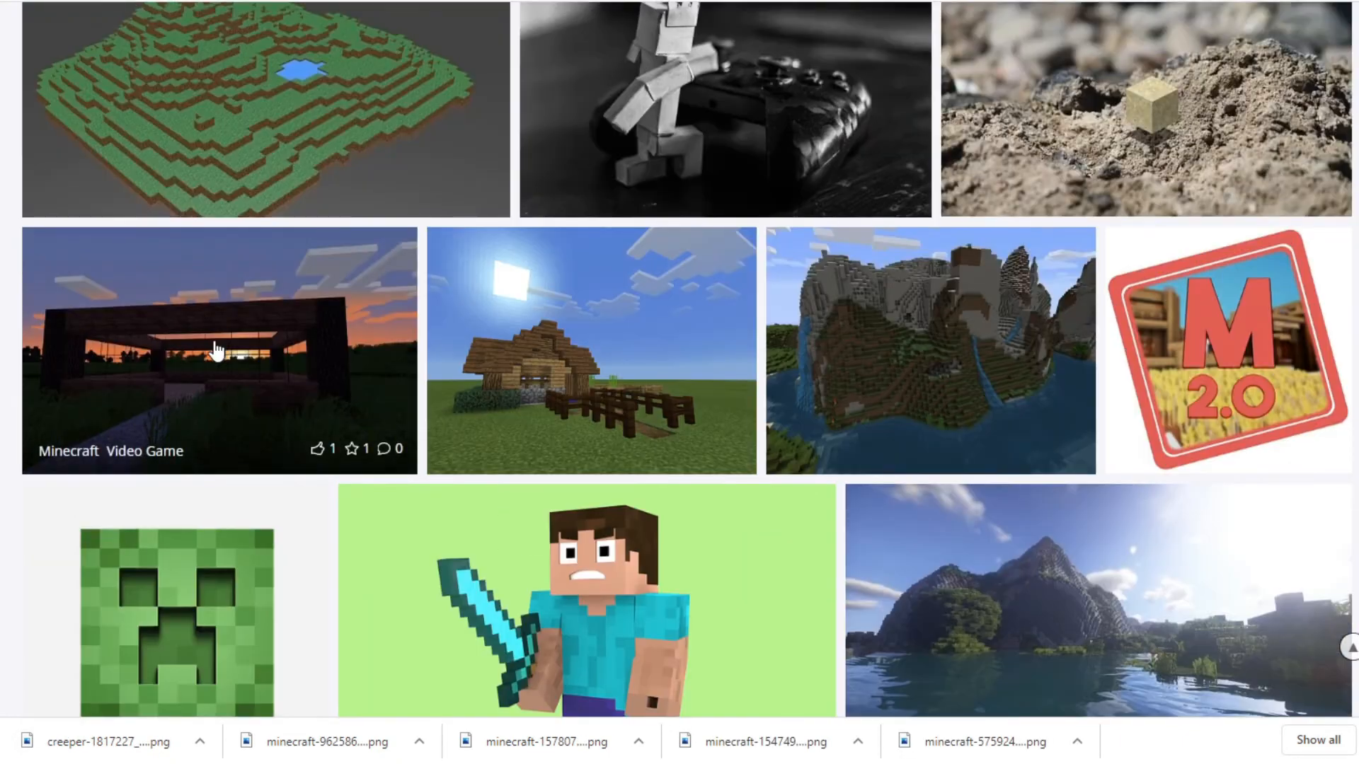
scroll(288, 442, up, 7)
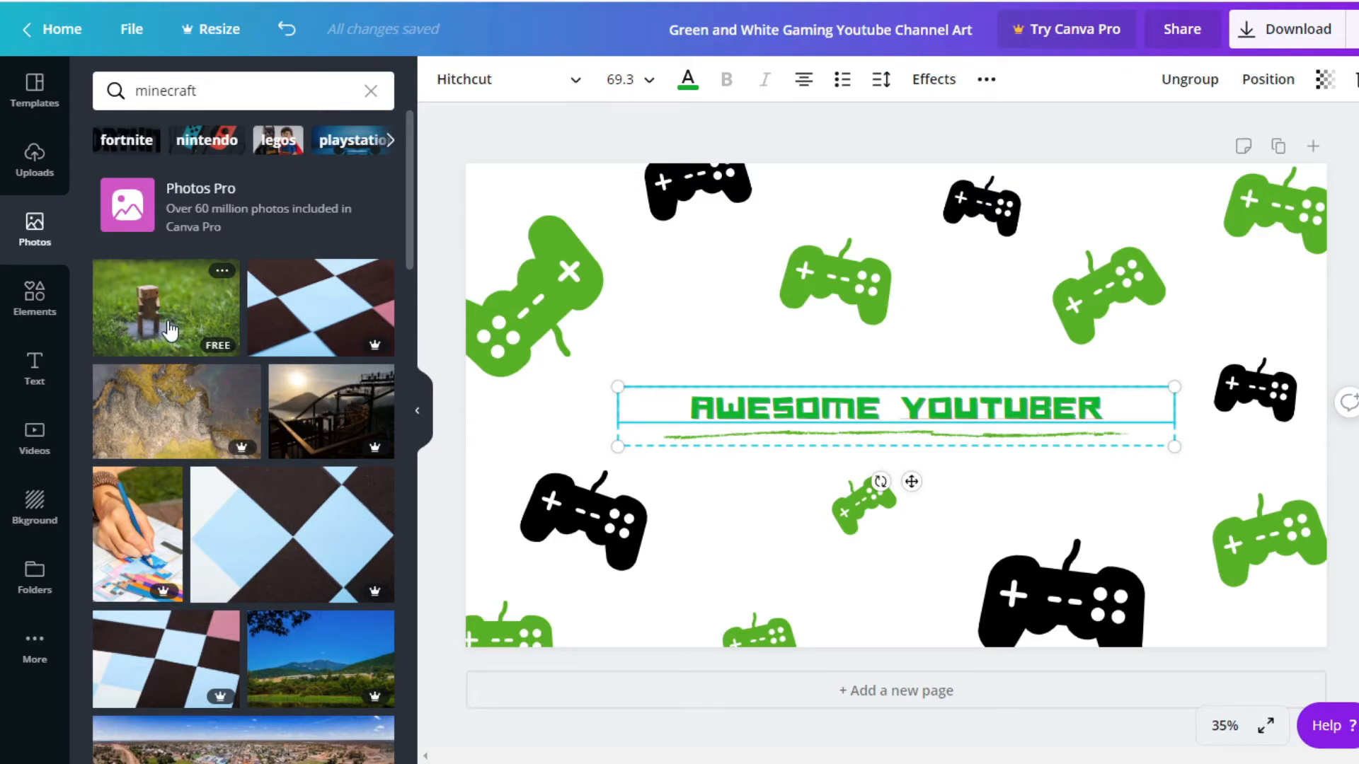
In Canva, add the uploaded Minecraft house image to the banner and enlarge it to cover the whole page
click(34, 167)
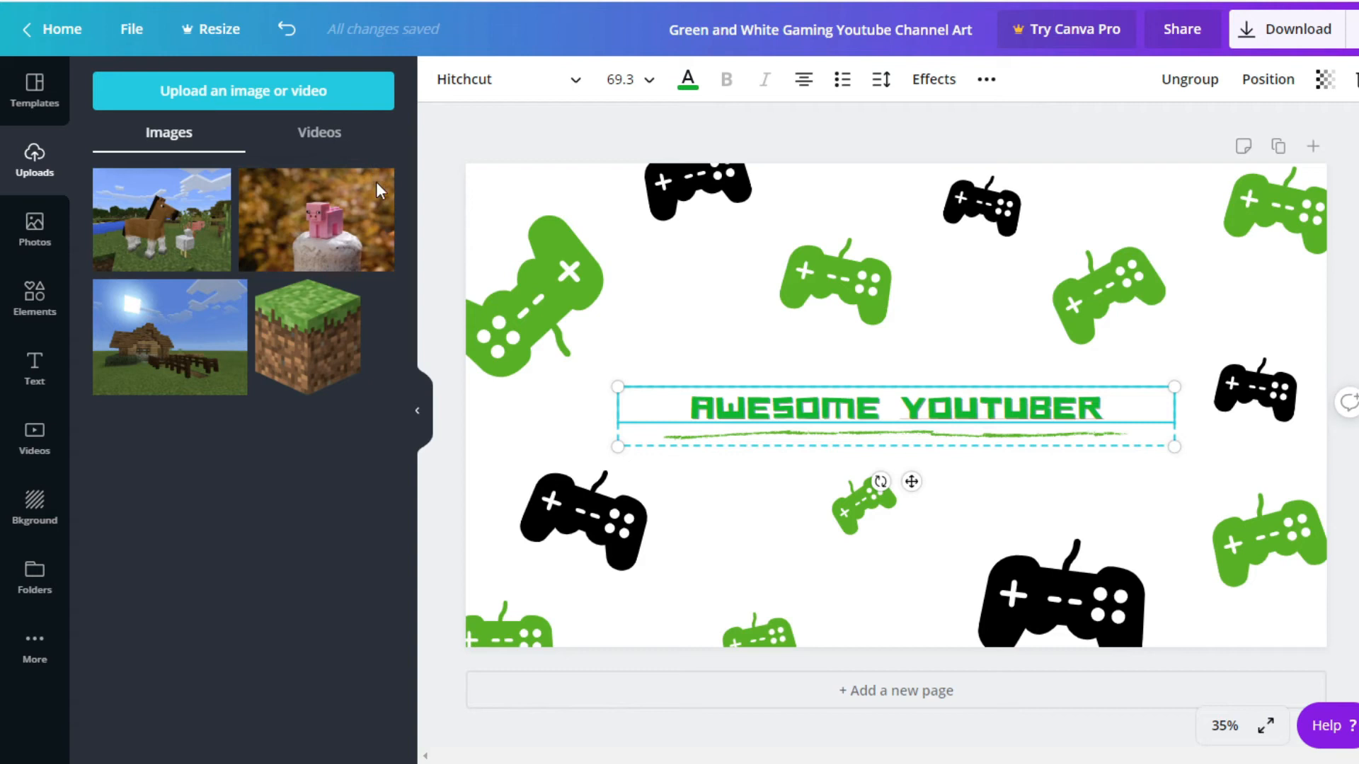
click(239, 354)
drag(677, 241, 419, 157)
drag(761, 235, 745, 349)
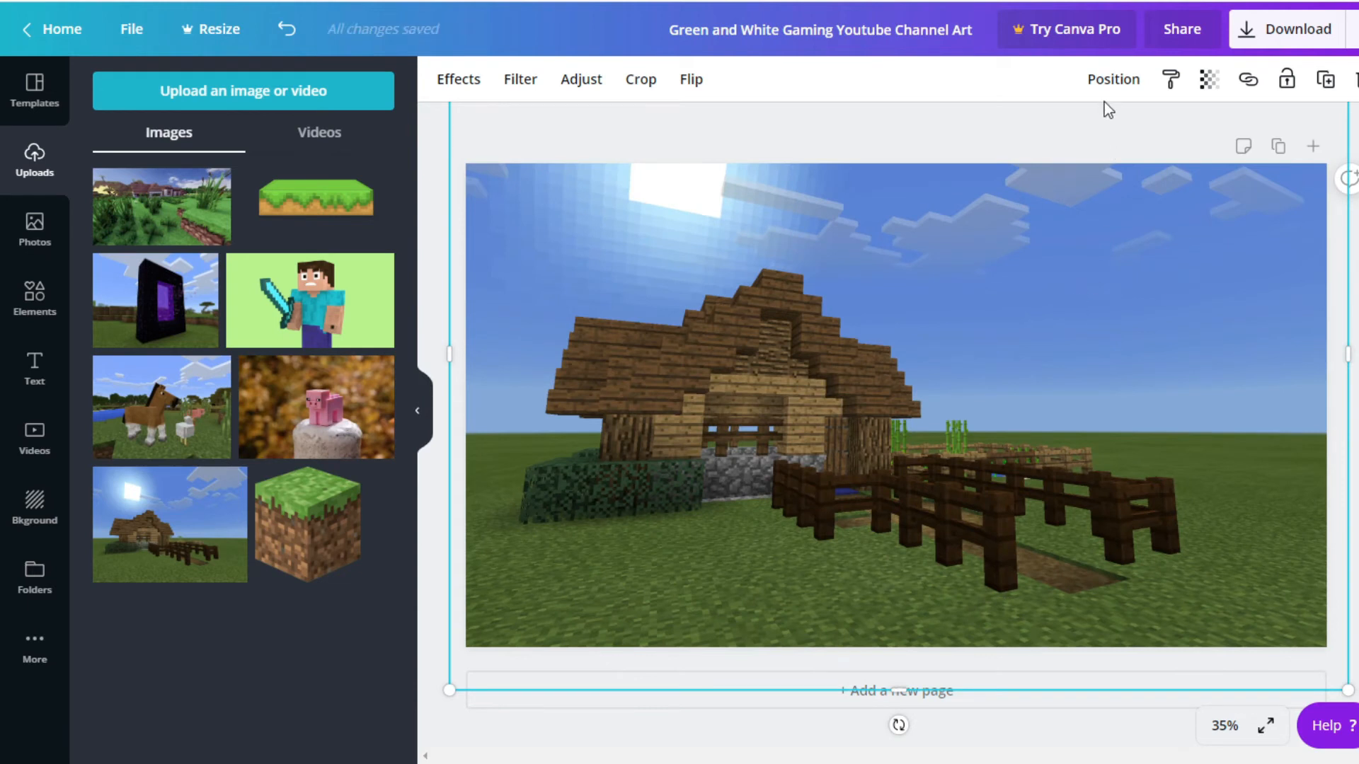
Send the house image to the back, behind the heading and the game controllers
click(1113, 81)
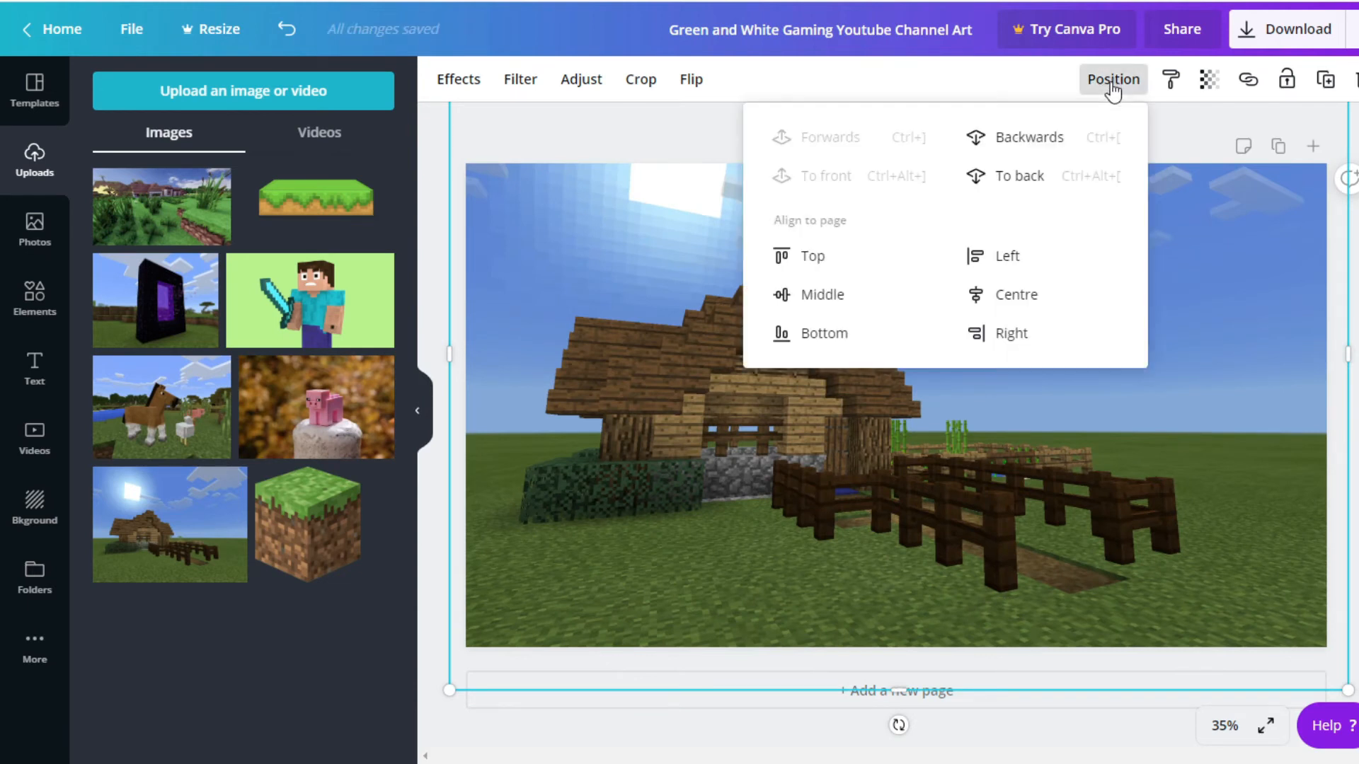
click(1000, 178)
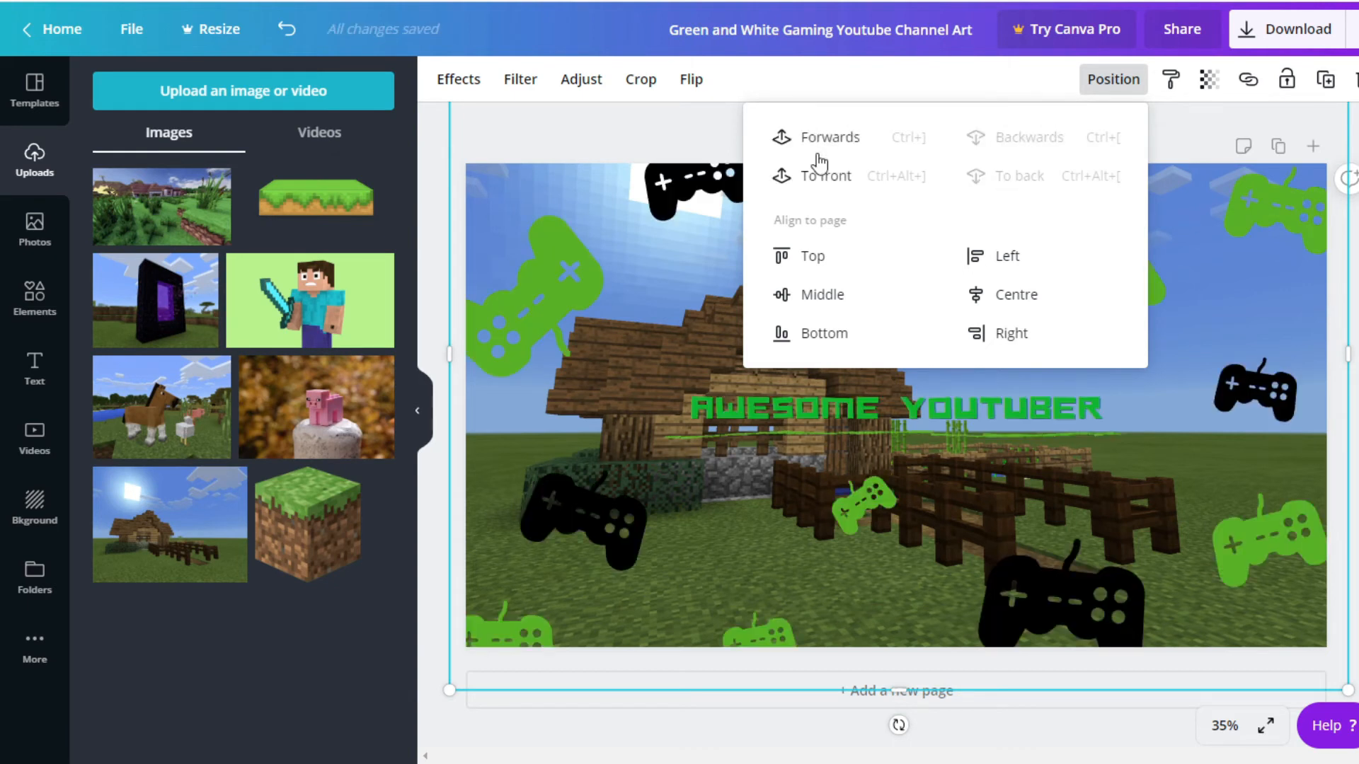
click(581, 131)
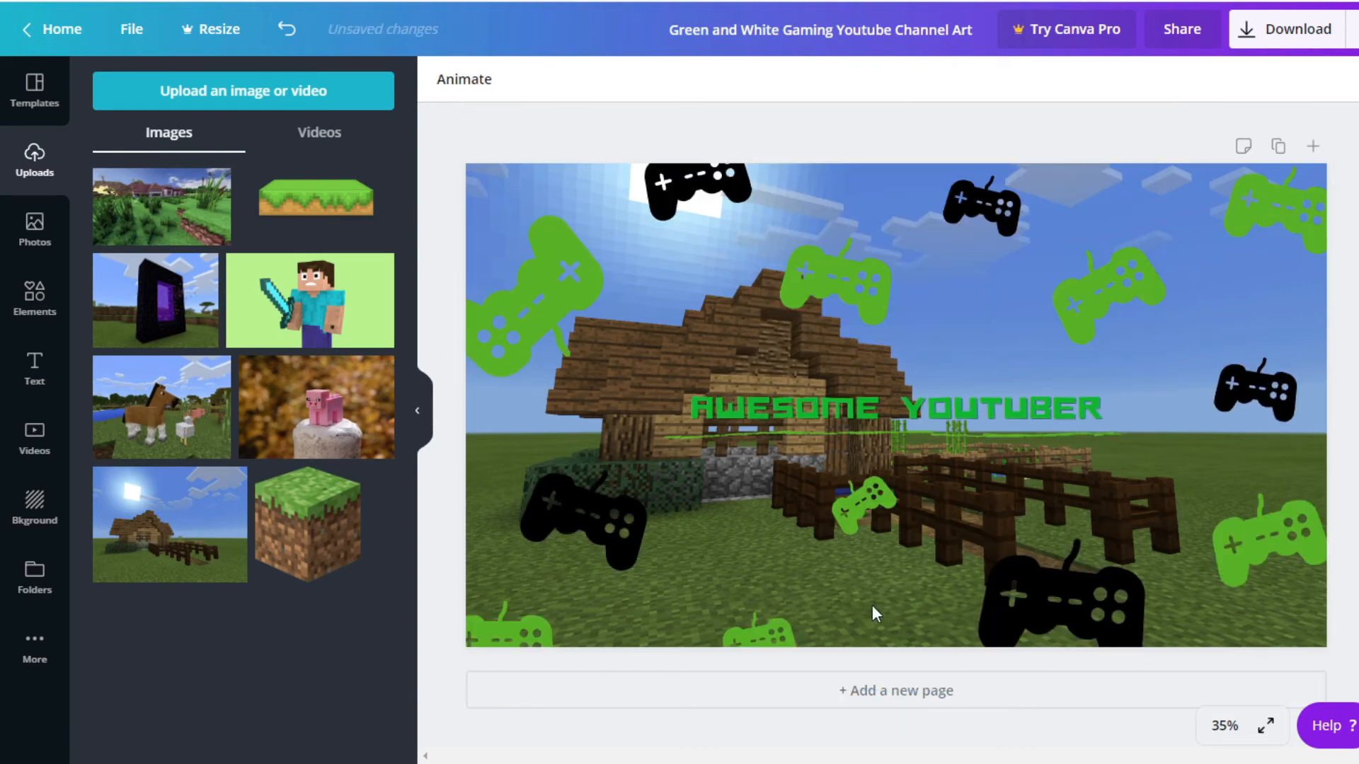
Recolour the "AWESOME YOUTUBER" heading to yellow #ffe500
click(741, 414)
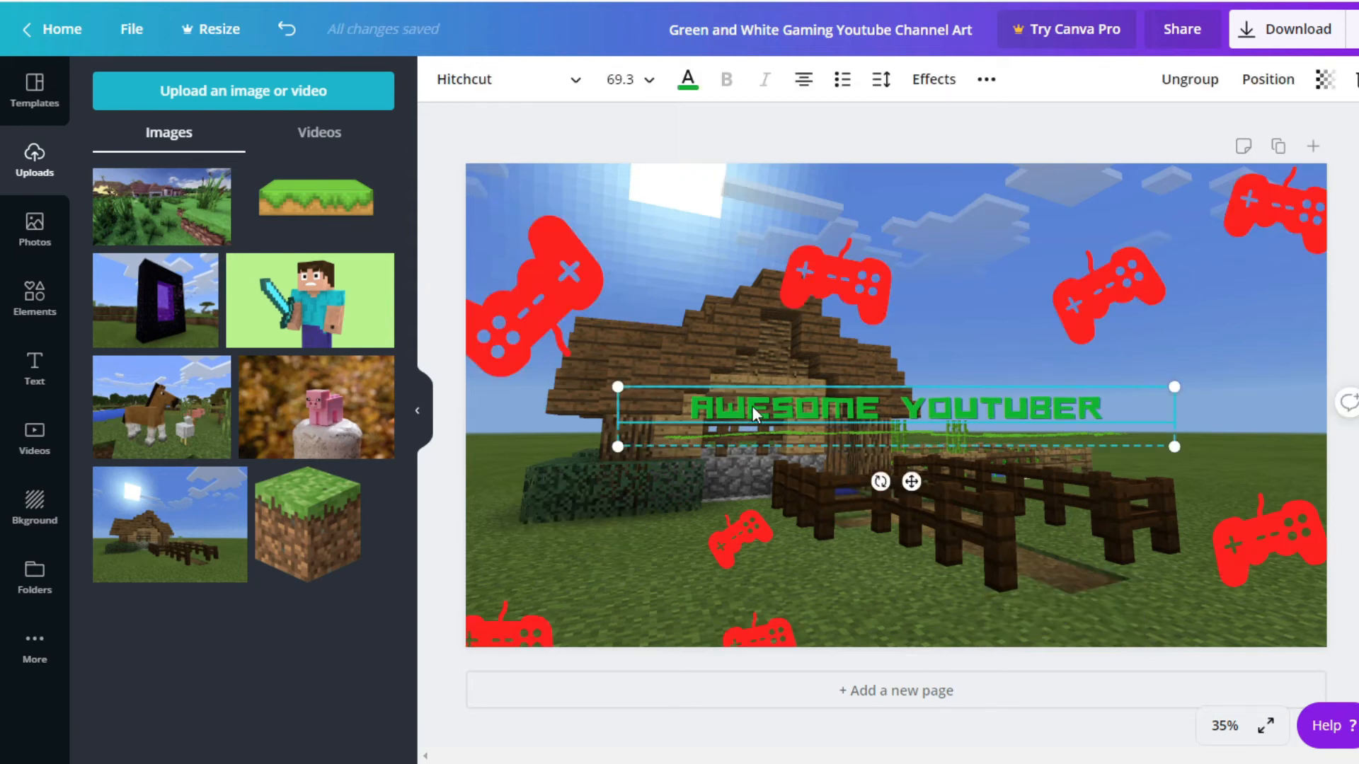
double_click(789, 407)
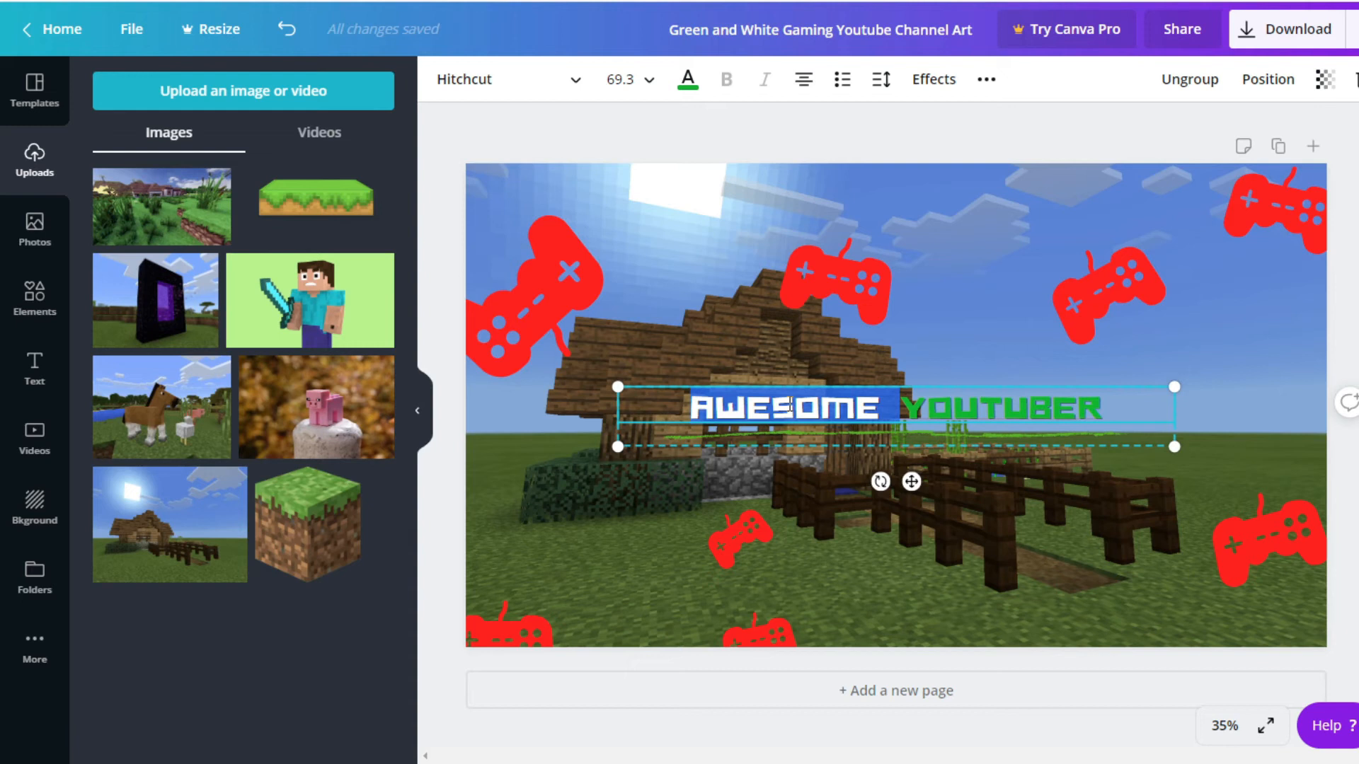
click(759, 404)
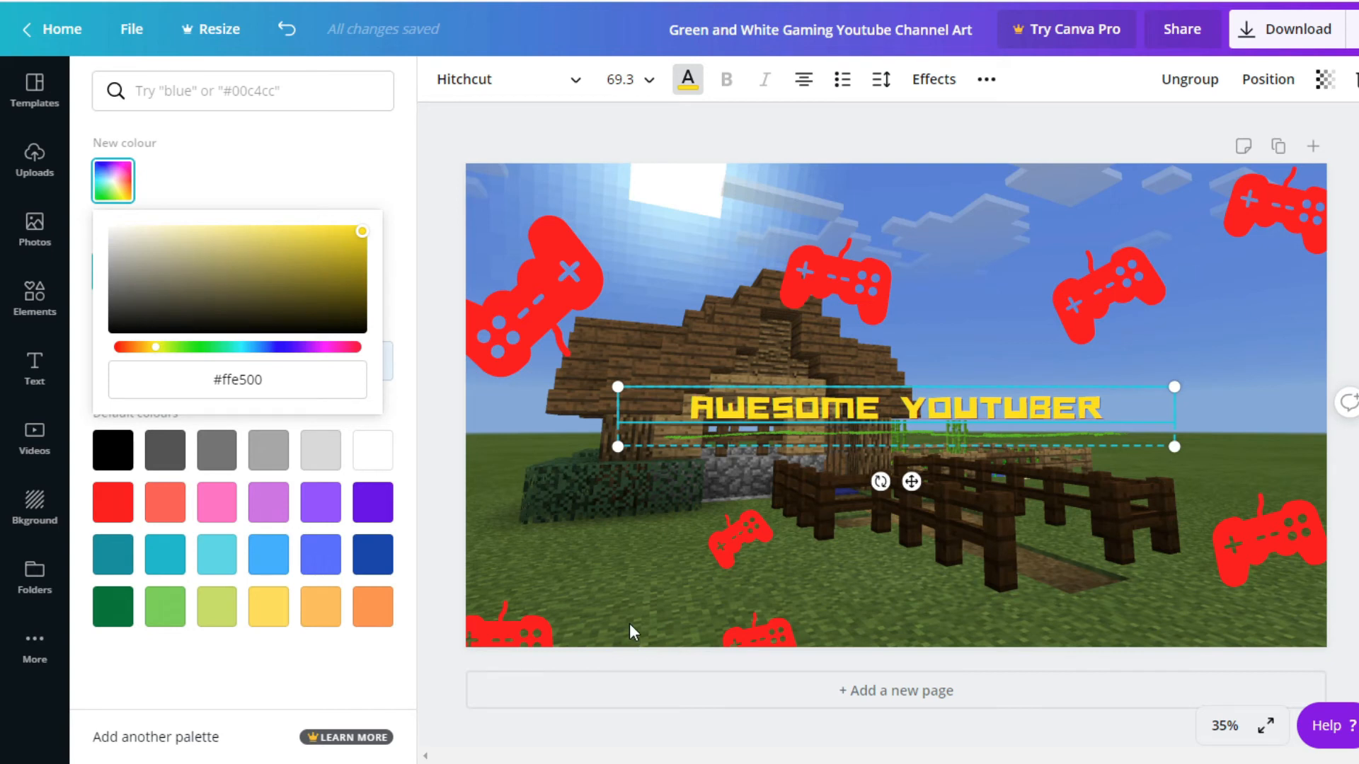
Look through the ready-made text styles available for the banner
click(34, 367)
scroll(148, 424, down, 10)
scroll(150, 424, down, 4)
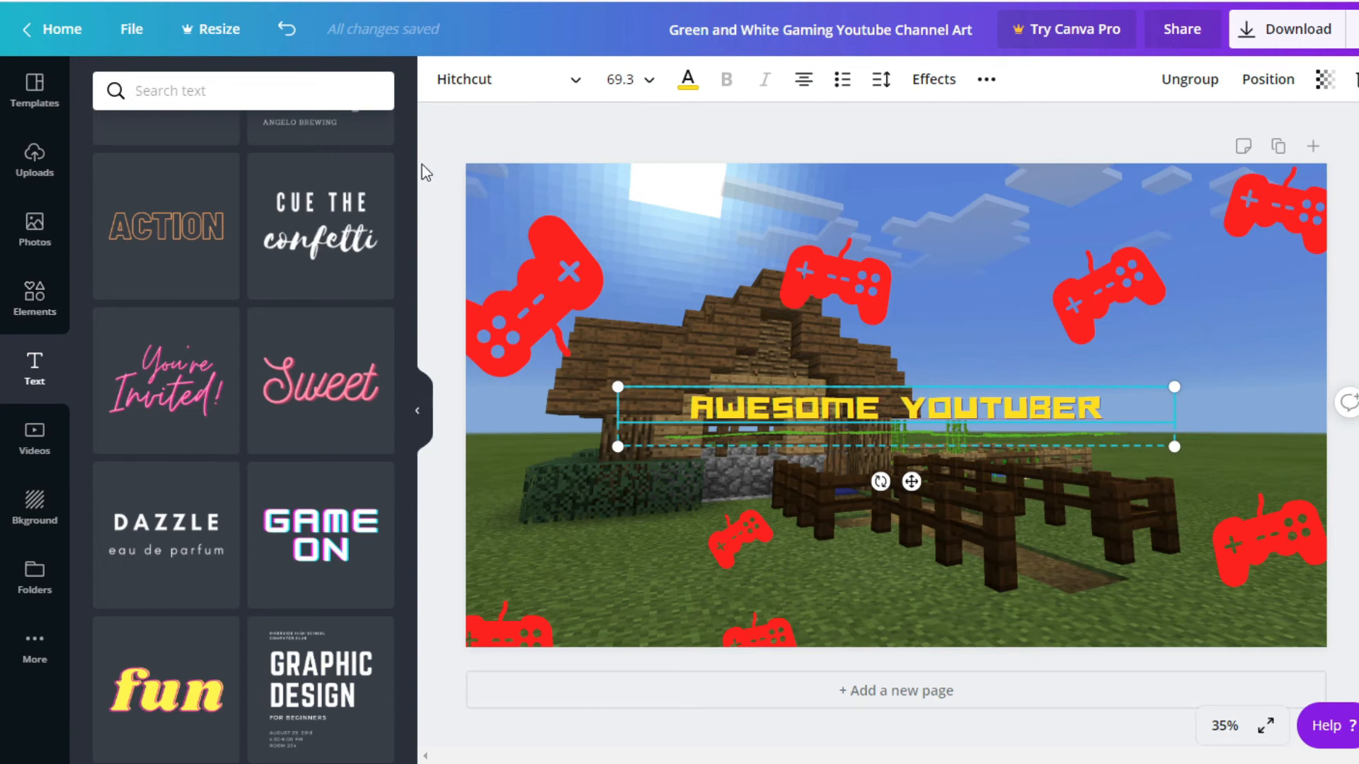
Download the finished banner as a JPG file
click(1287, 29)
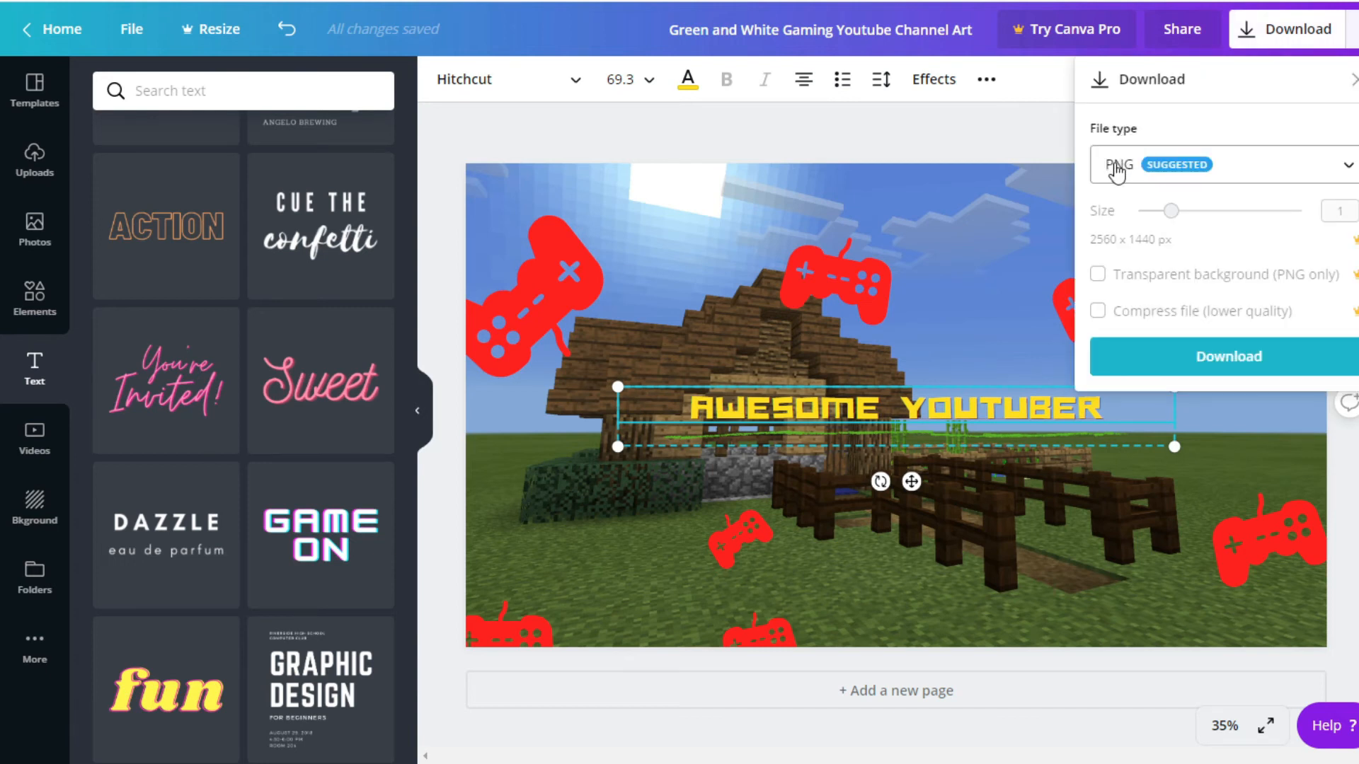
click(1349, 176)
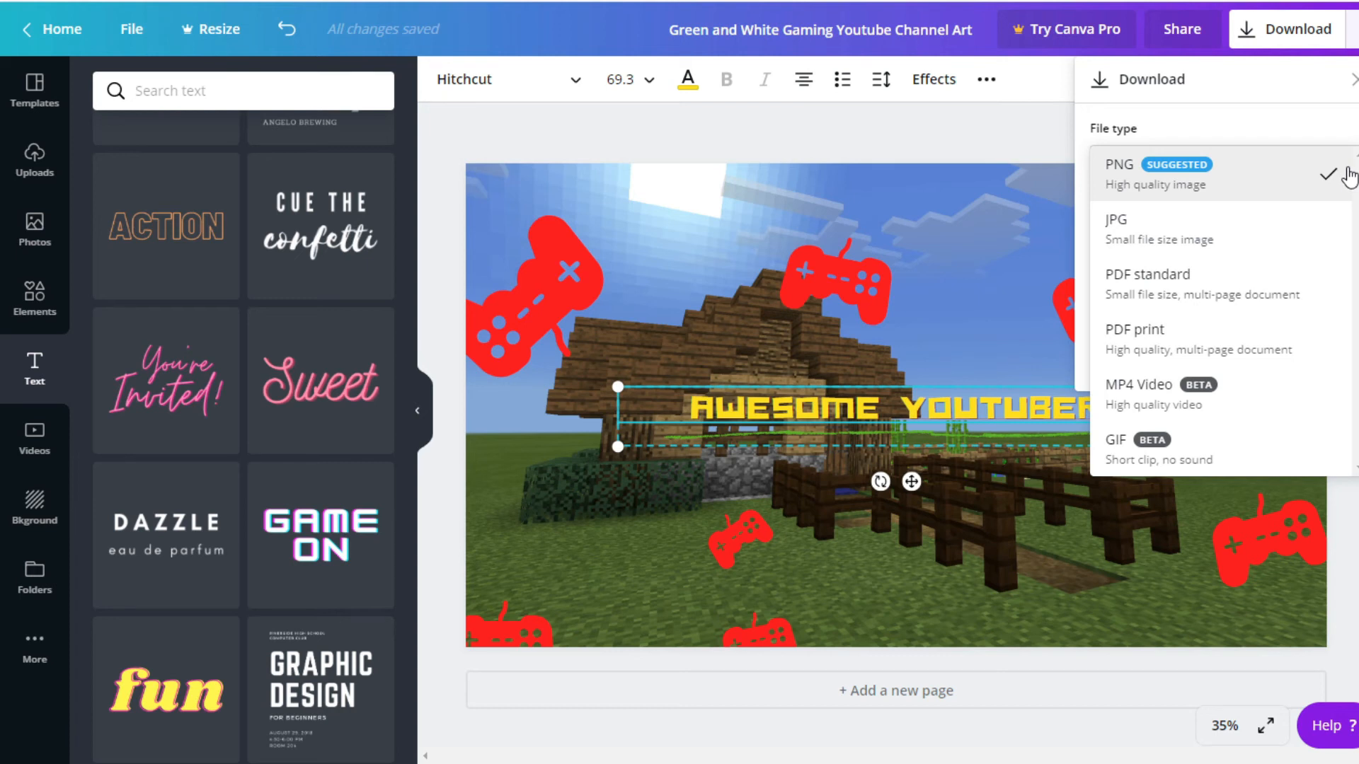
click(1148, 241)
click(1219, 350)
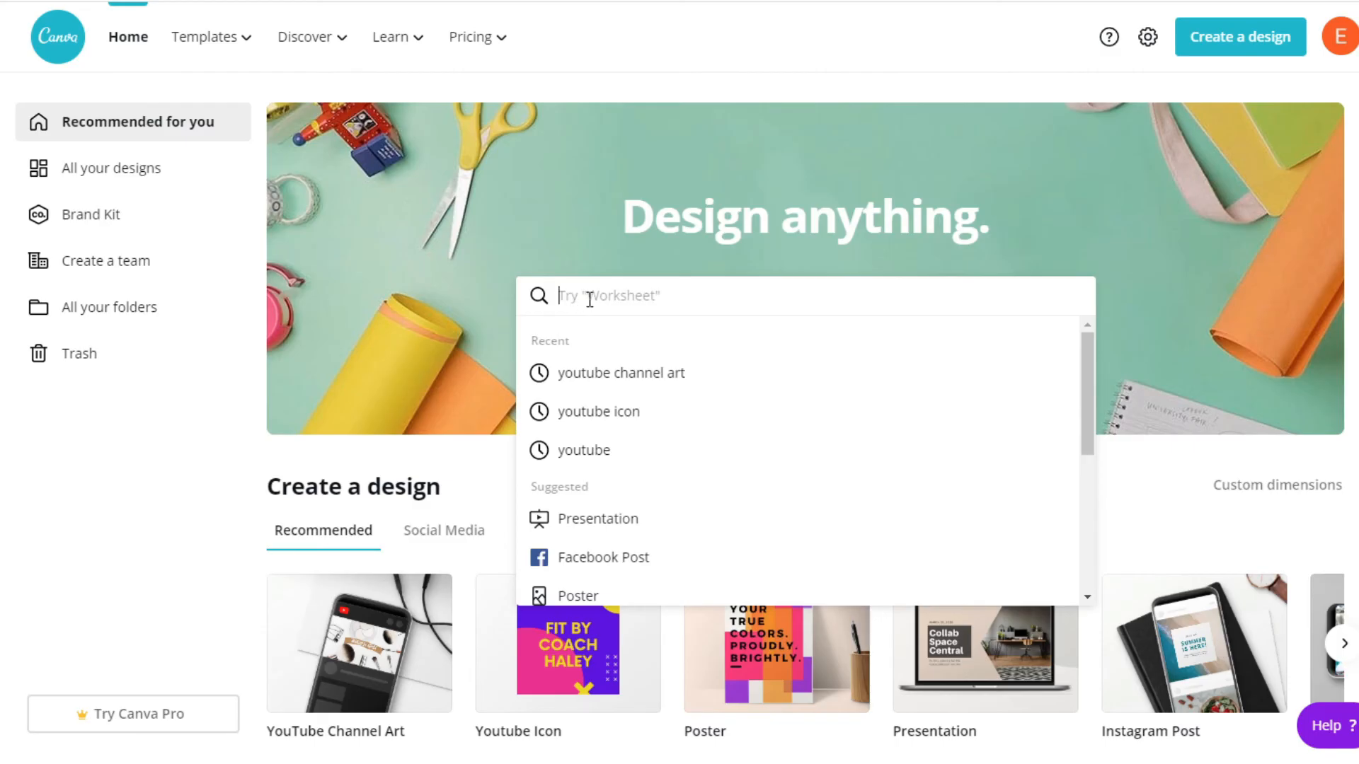
Search Canva's home page for "youtube icon" designs and start a blank 800 x 800 px one
click(597, 413)
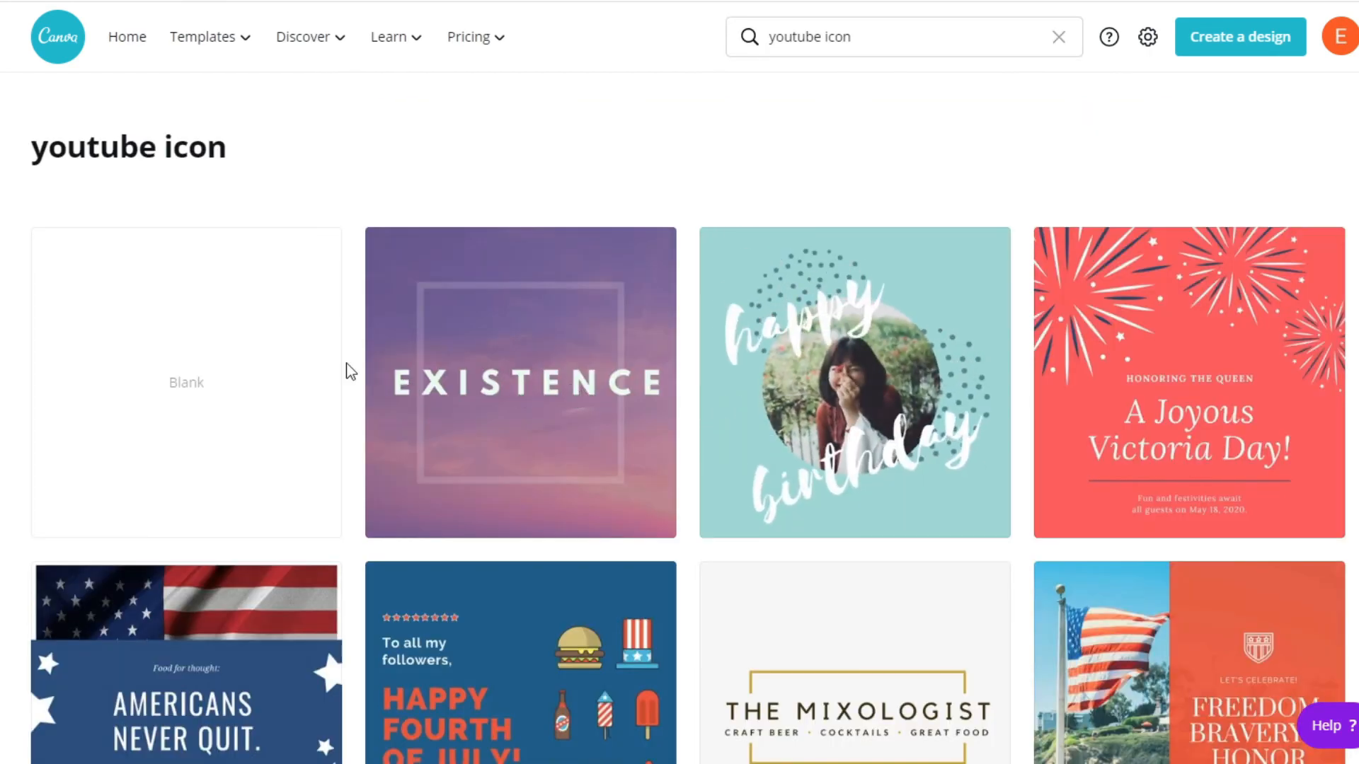
scroll(591, 601, down, 12)
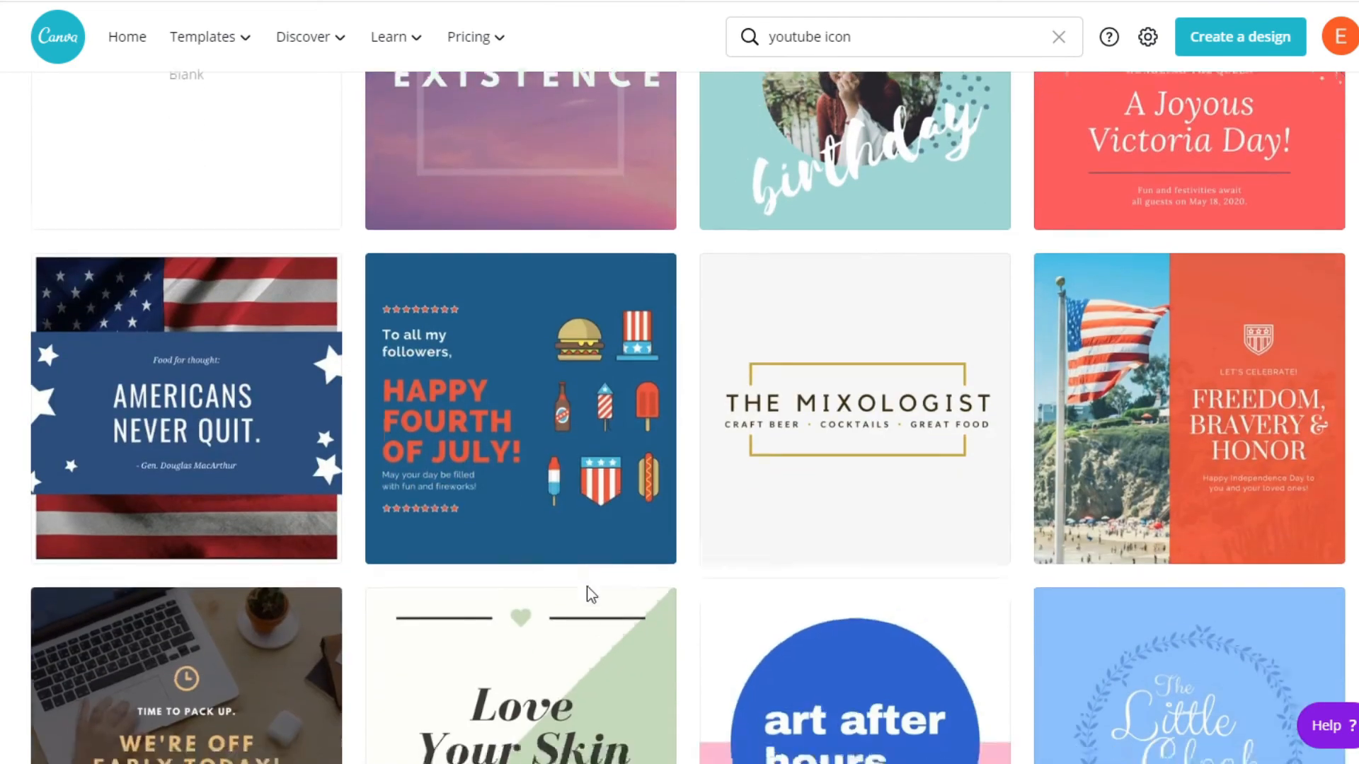
scroll(588, 595, down, 5)
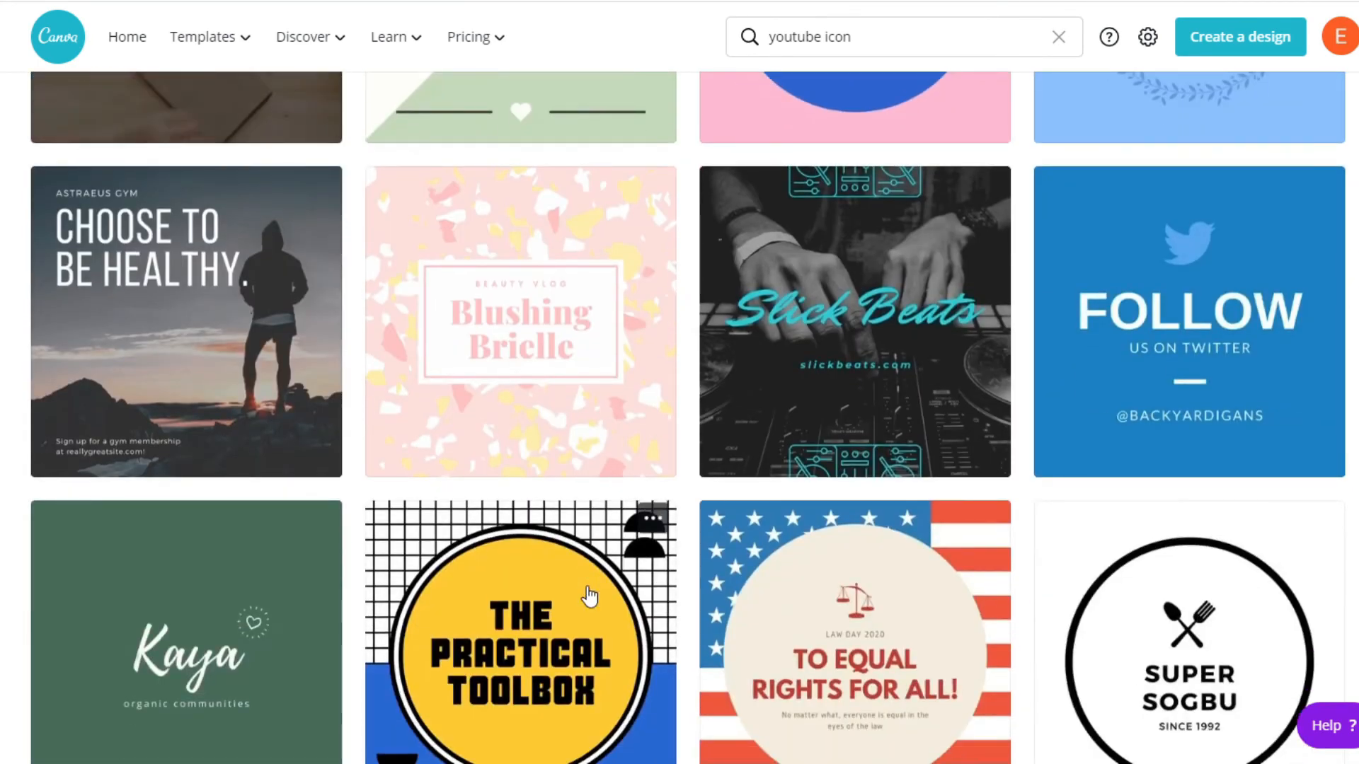
scroll(587, 594, up, 7)
scroll(587, 597, up, 8)
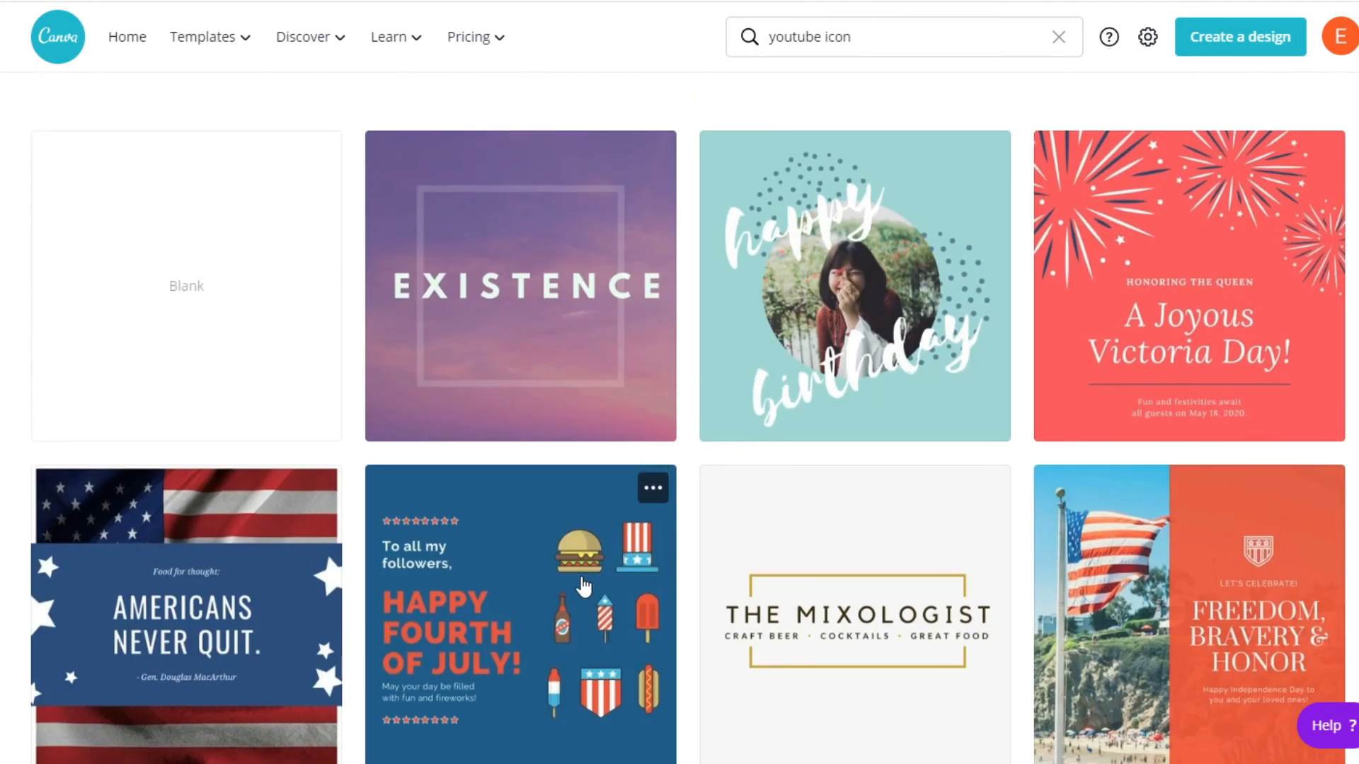
click(186, 304)
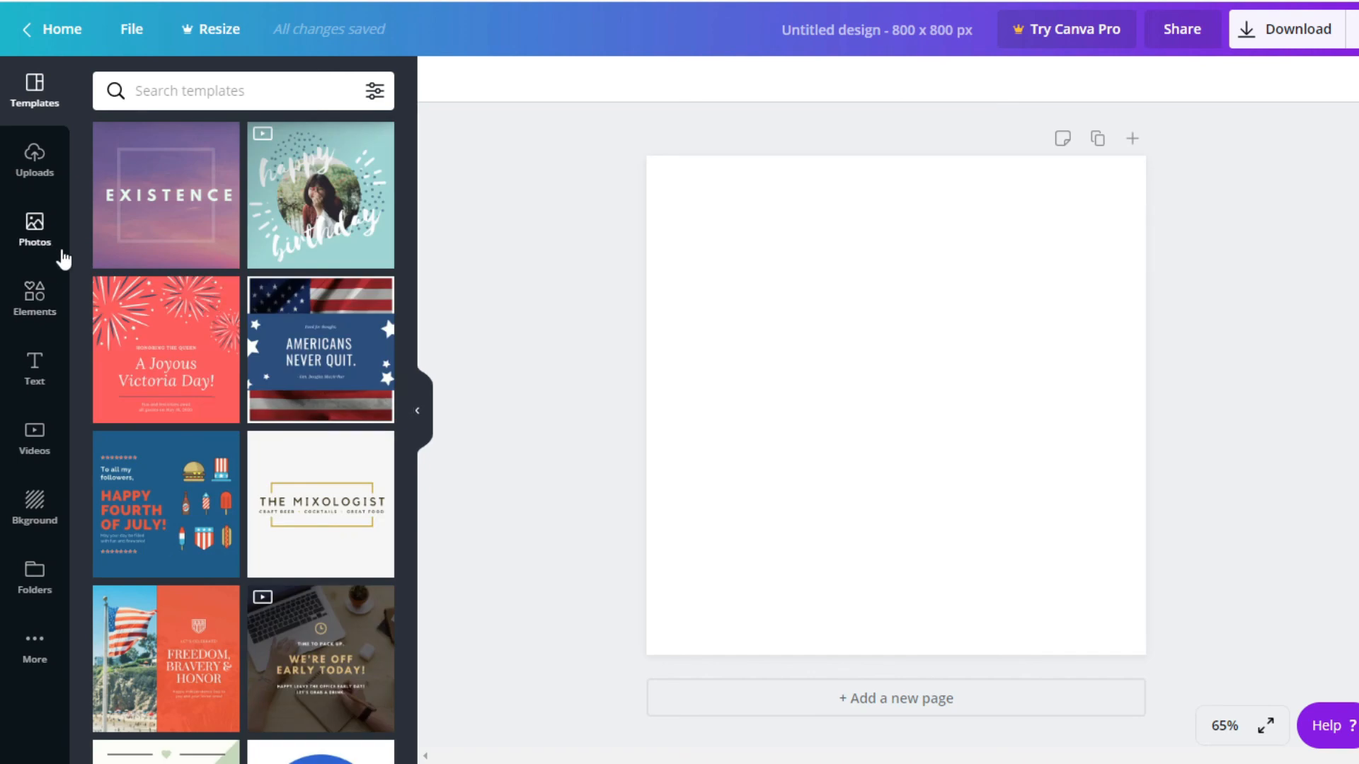
Place the uploaded pink pig photo on the blank icon design and enlarge it to fill the canvas
click(37, 162)
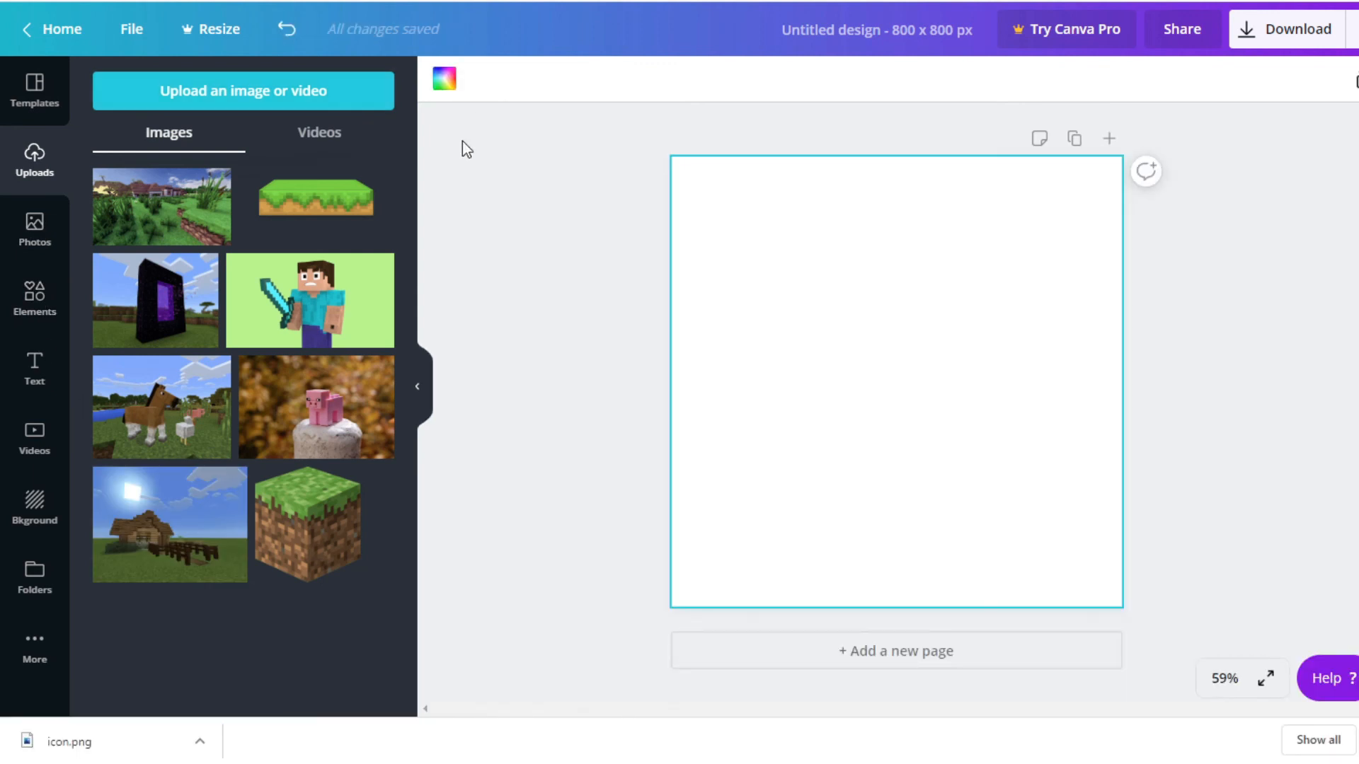
drag(1063, 492, 1302, 651)
drag(921, 329, 892, 389)
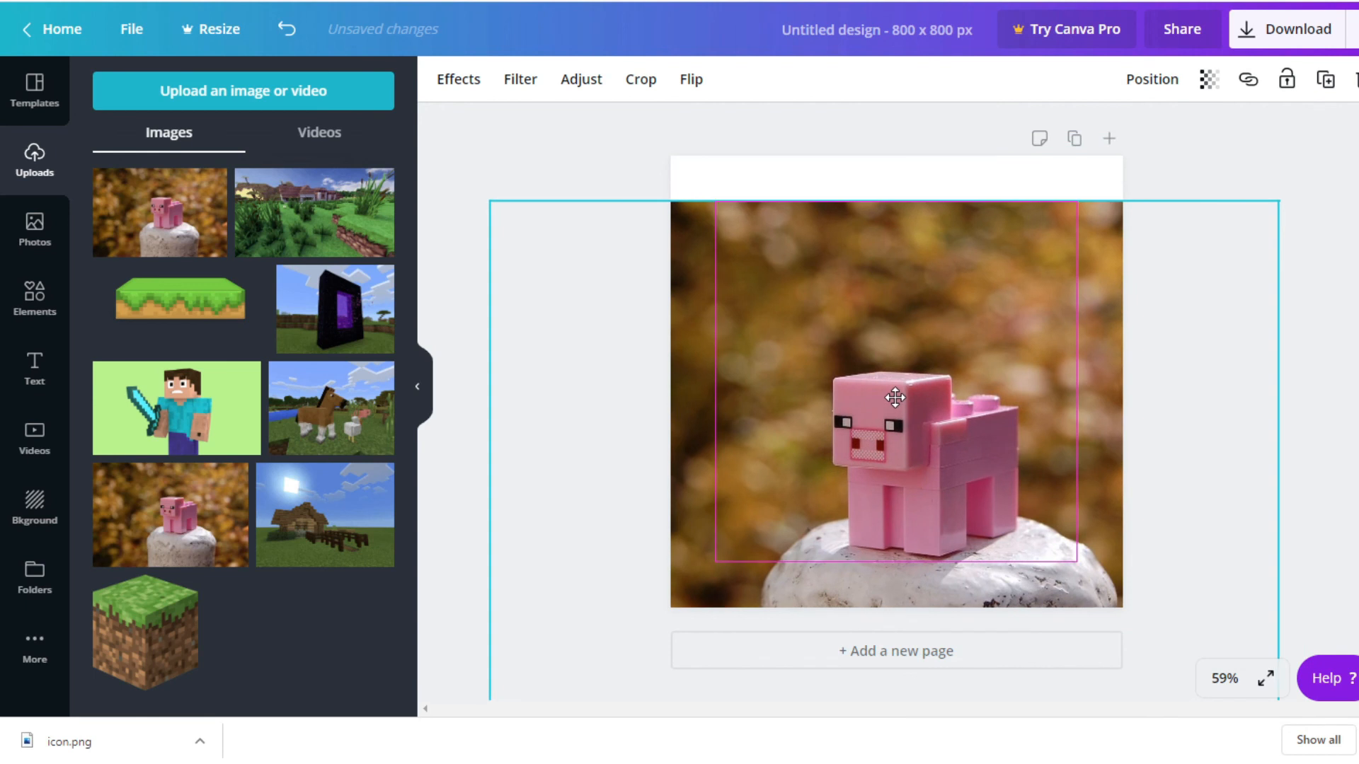
drag(488, 192, 419, 113)
Add the green "WORKOUT" text style to the icon design and place it above the pig
click(48, 372)
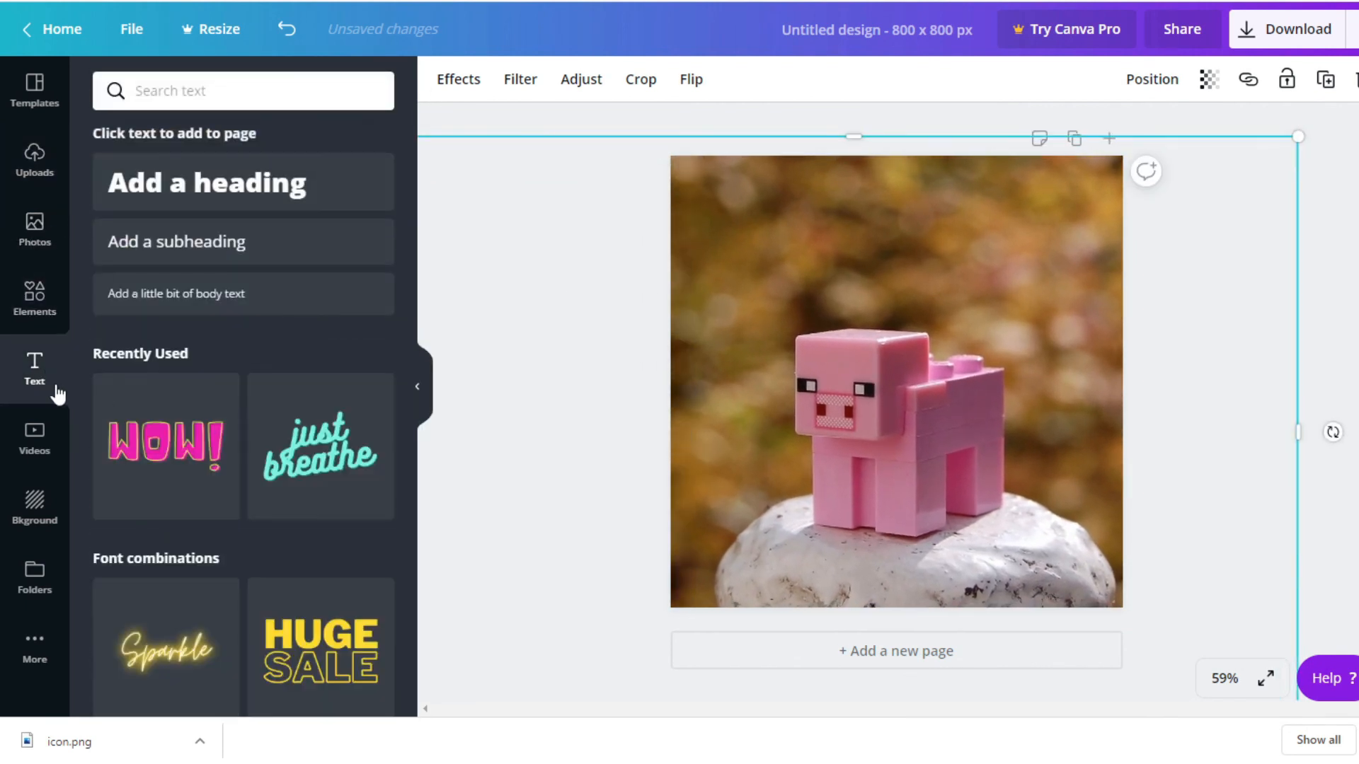
scroll(238, 572, down, 4)
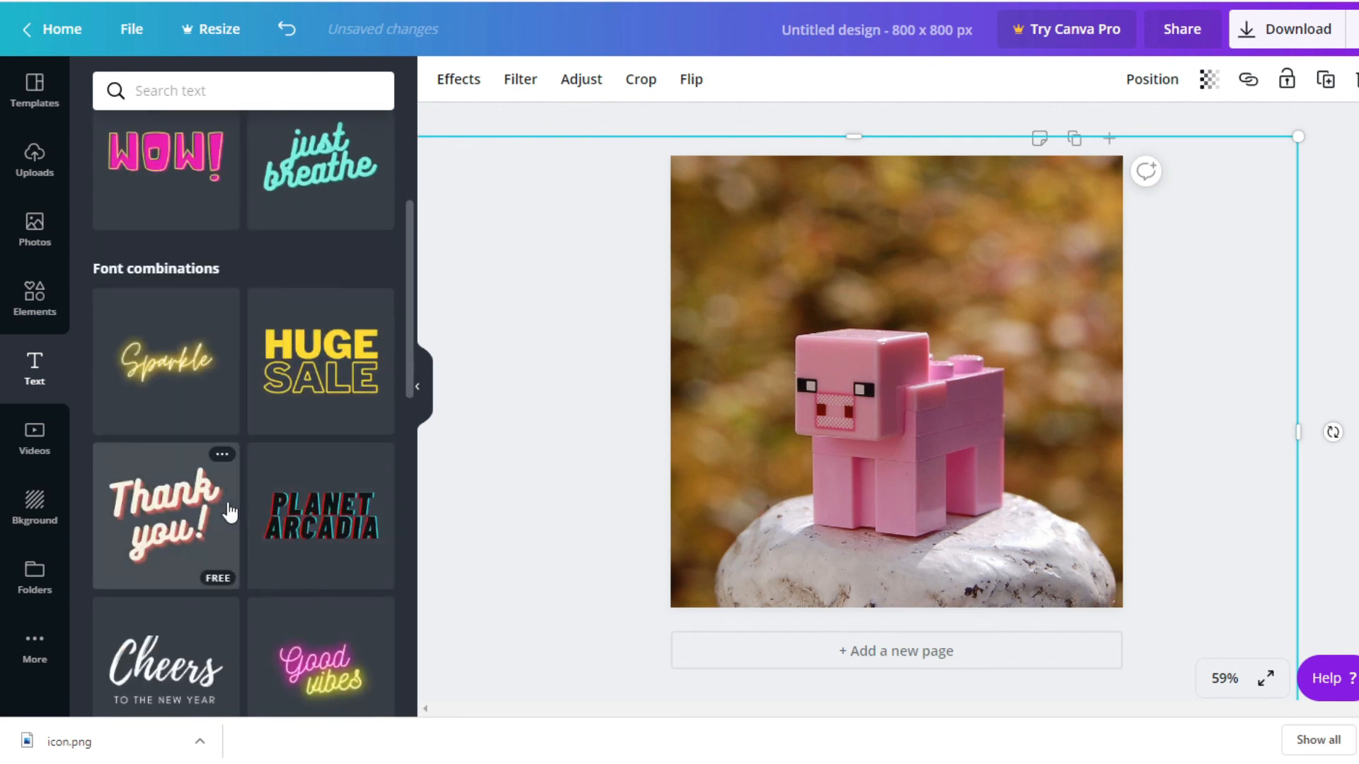
scroll(230, 515, down, 3)
scroll(230, 514, down, 3)
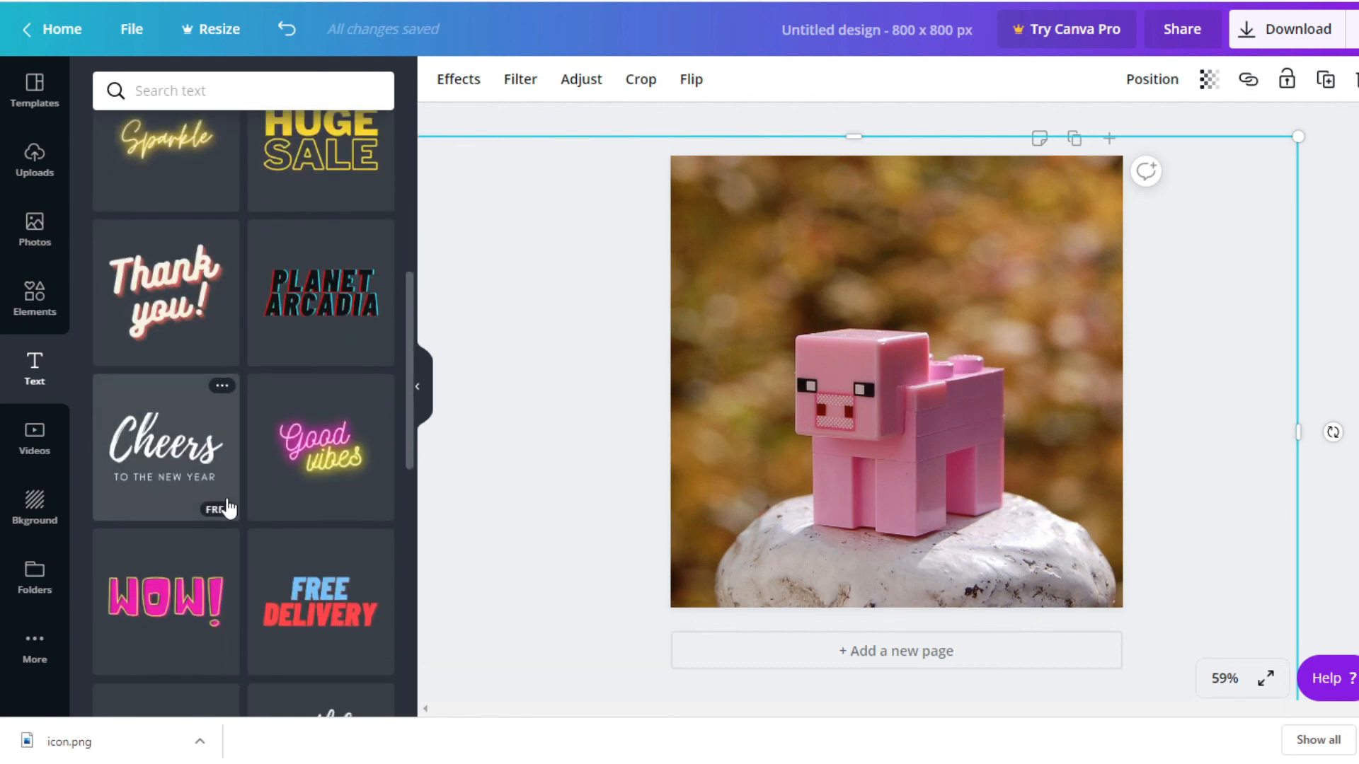
scroll(228, 508, down, 4)
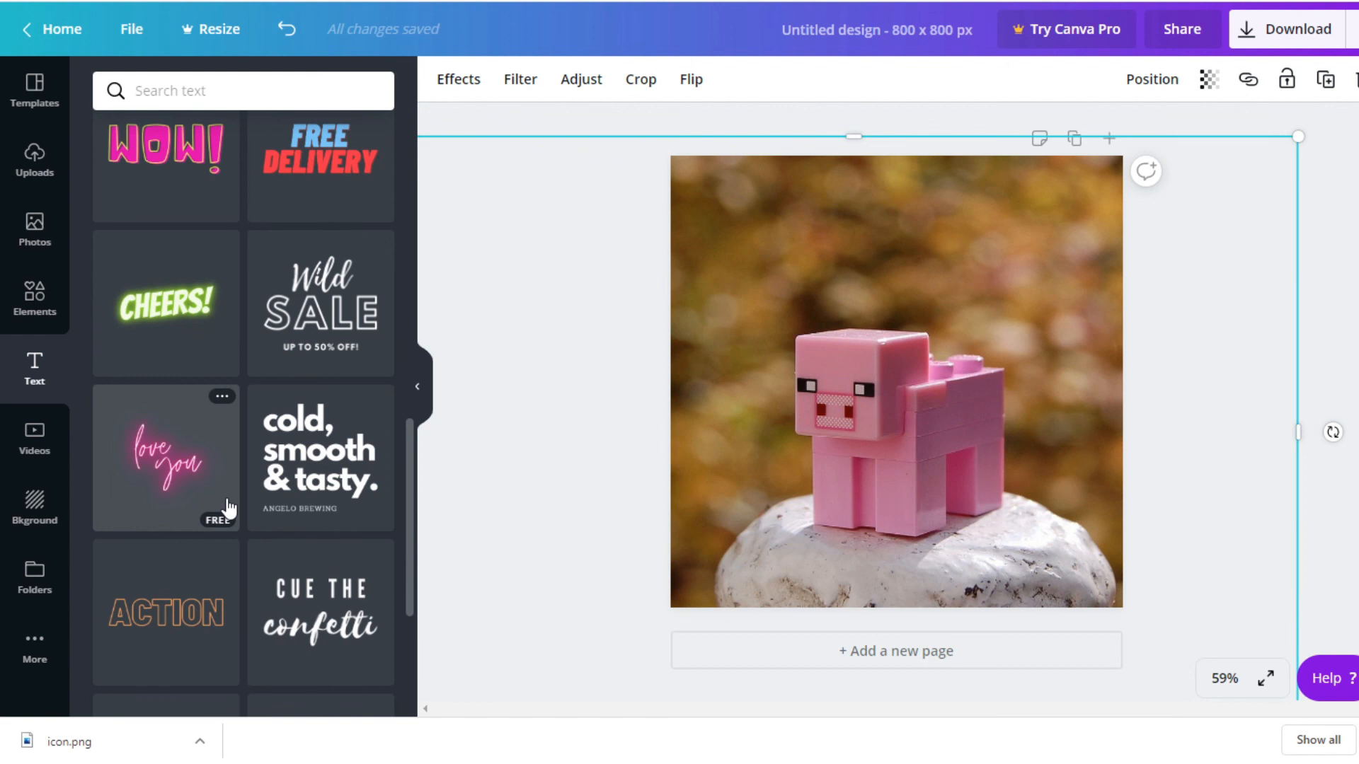
scroll(228, 508, up, 8)
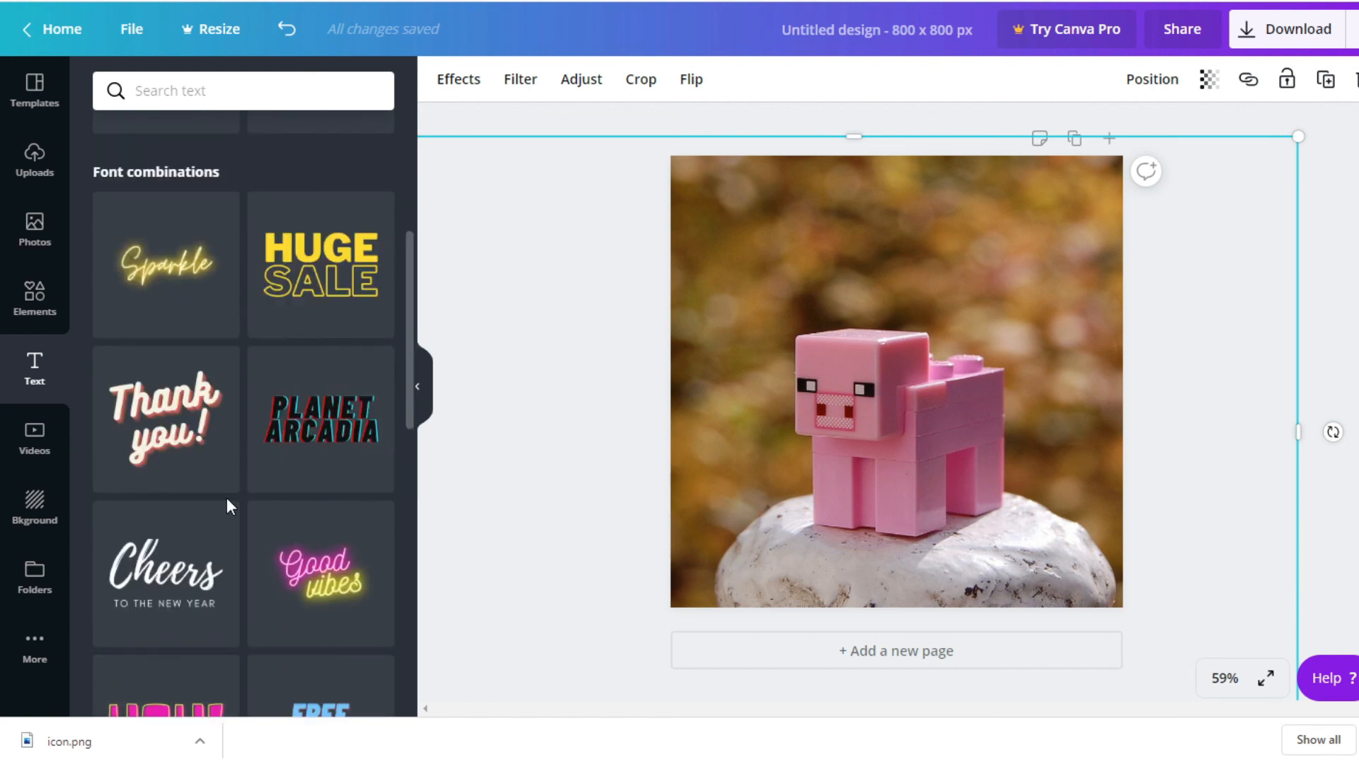
scroll(225, 495, down, 10)
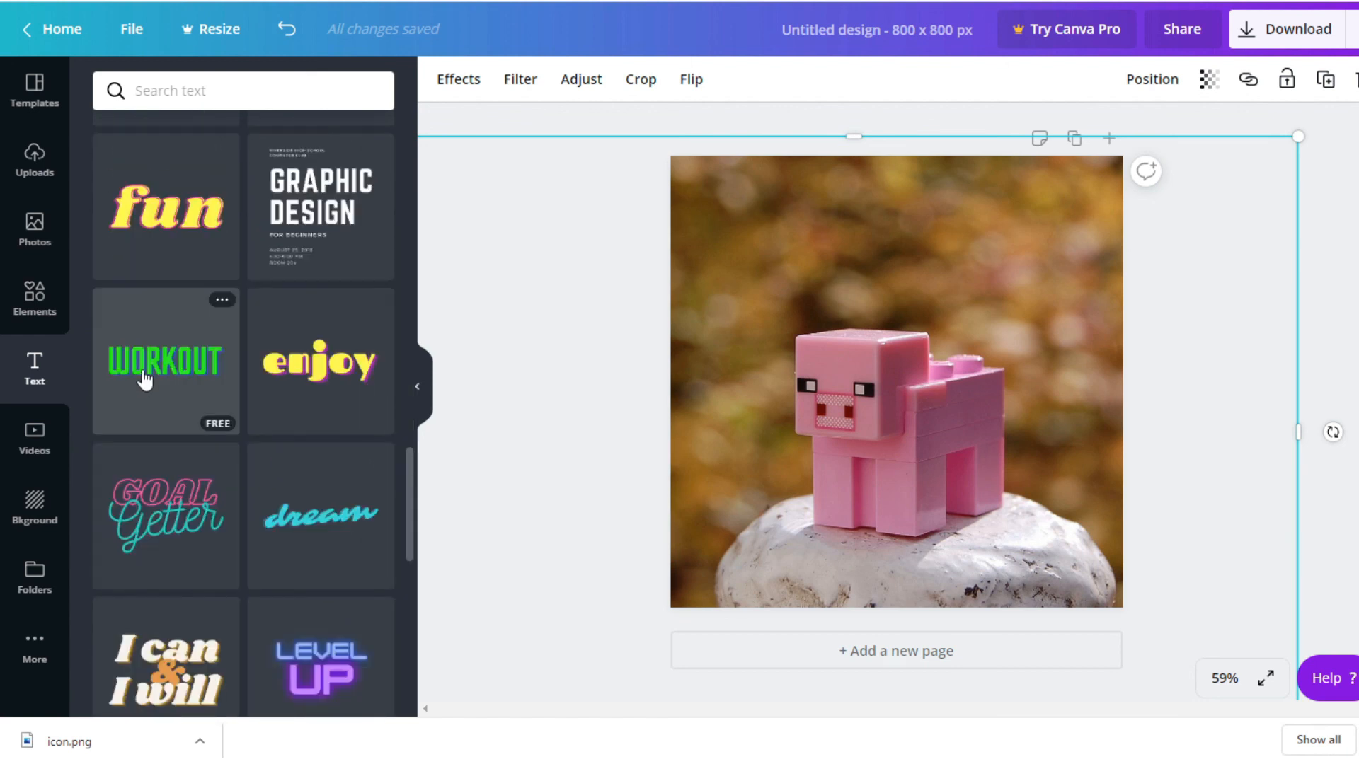
click(142, 380)
drag(889, 378, 889, 245)
Replace the "WORKOUT" text with "AWESOME!" and widen its text box so the word fits on one line
double_click(889, 246)
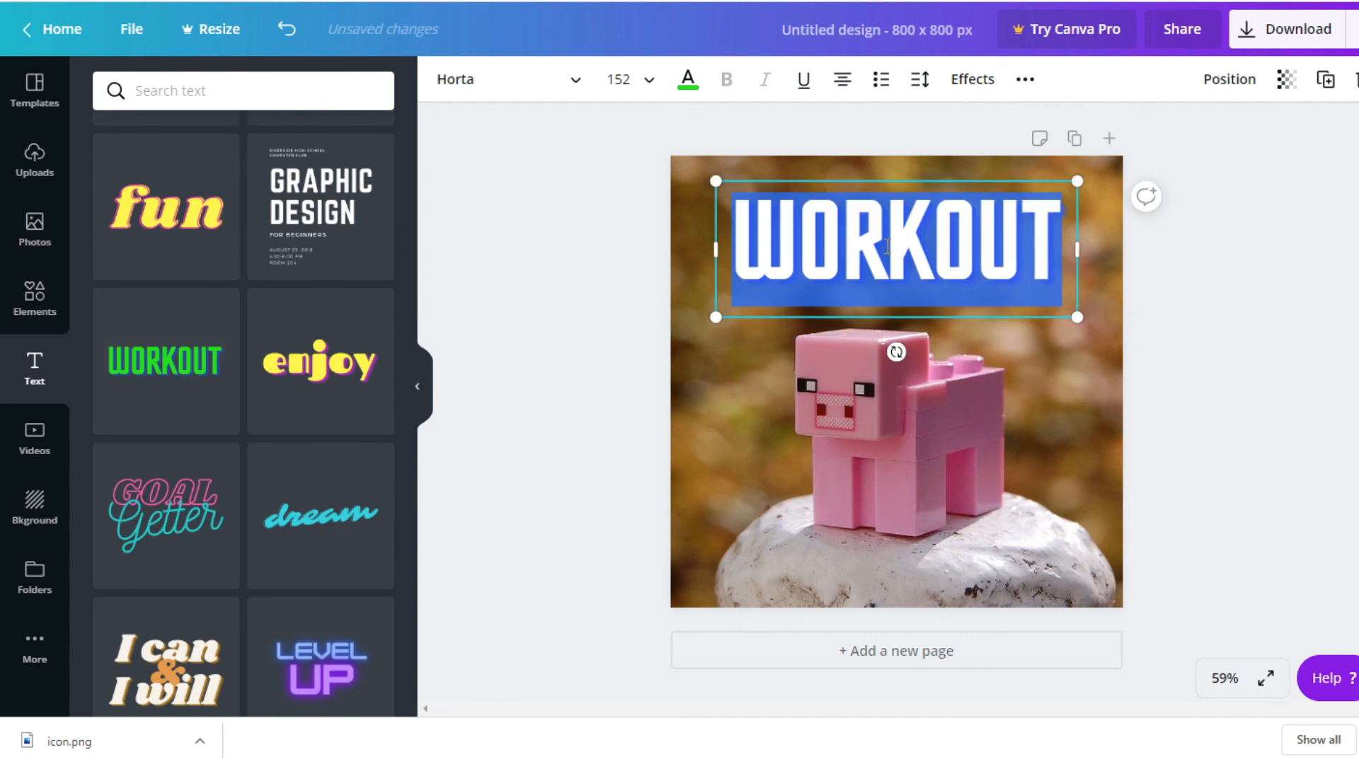
text(AWESOME)
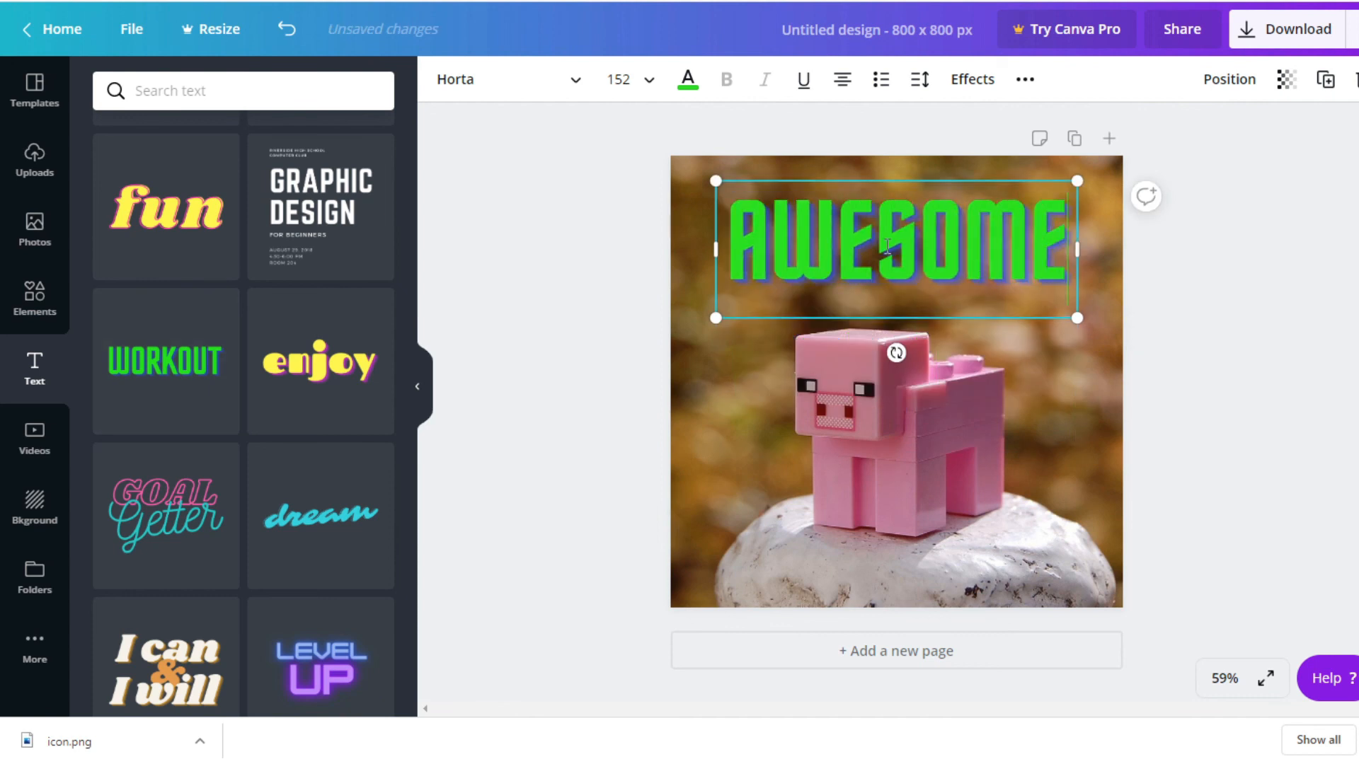
text(!)
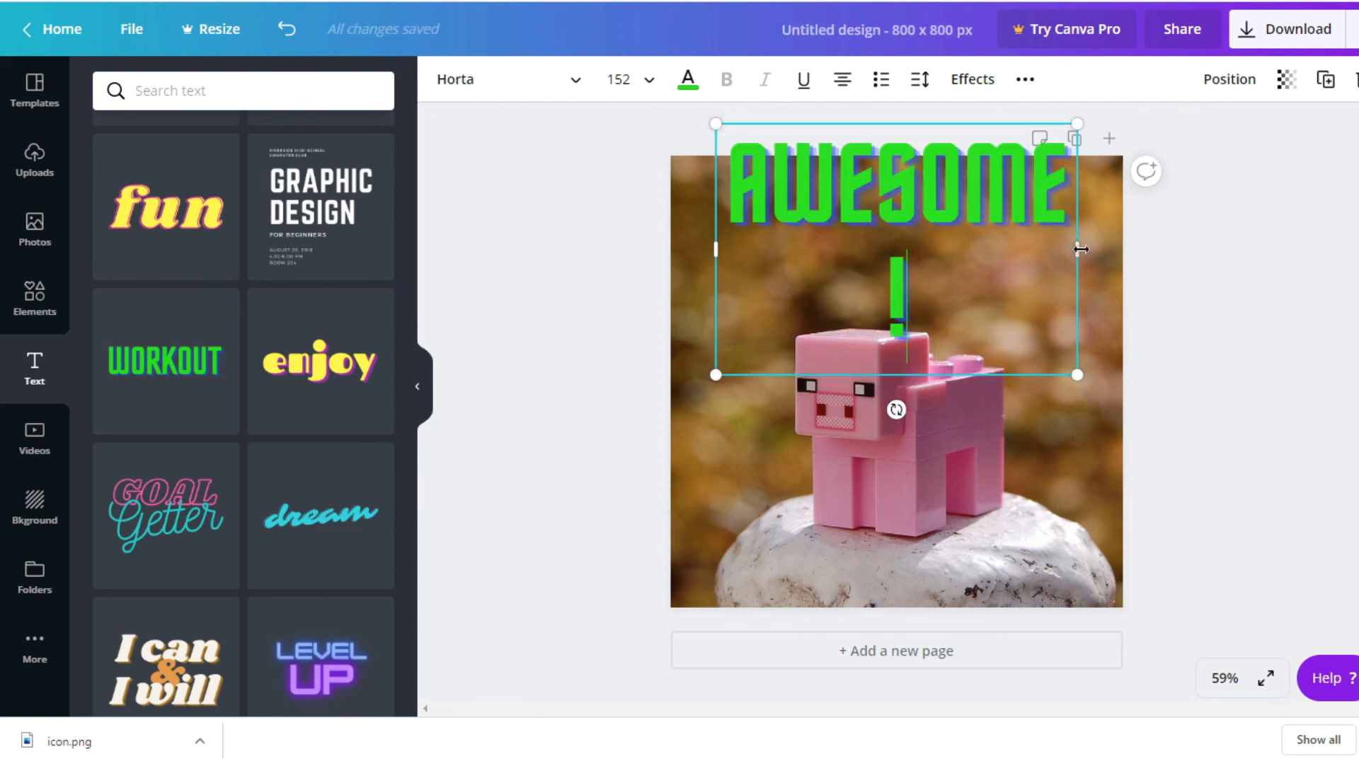
drag(1081, 249, 1132, 249)
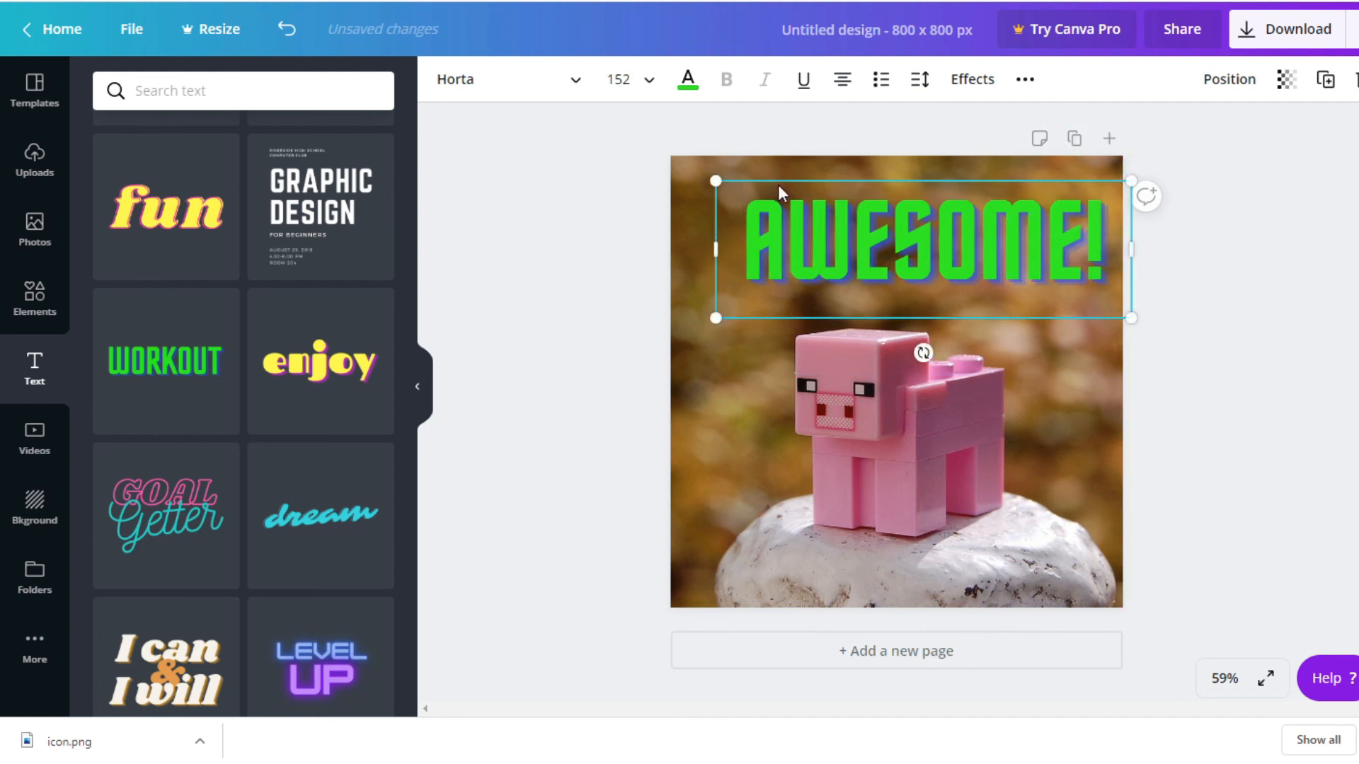
Centre the "AWESOME!" text above the pig and change its font to League Spartan
drag(779, 179, 759, 181)
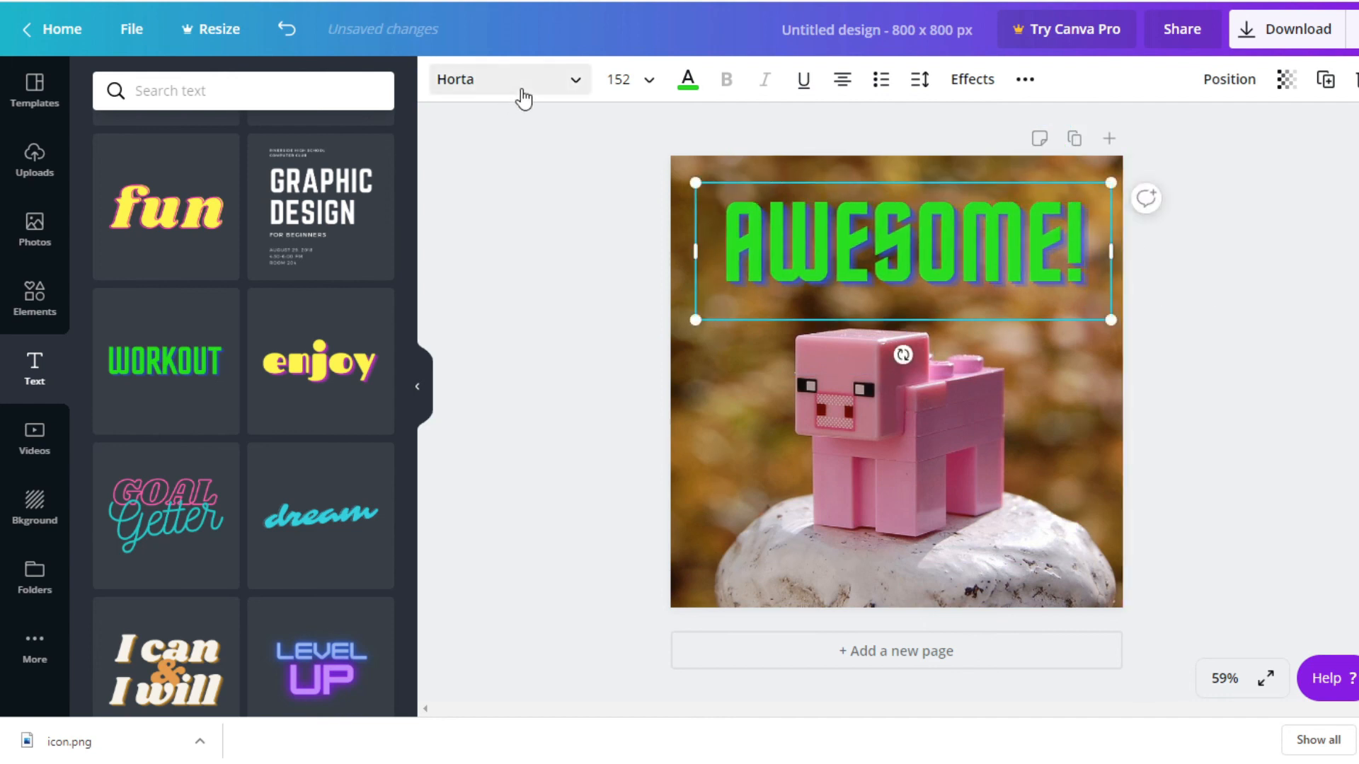
click(523, 99)
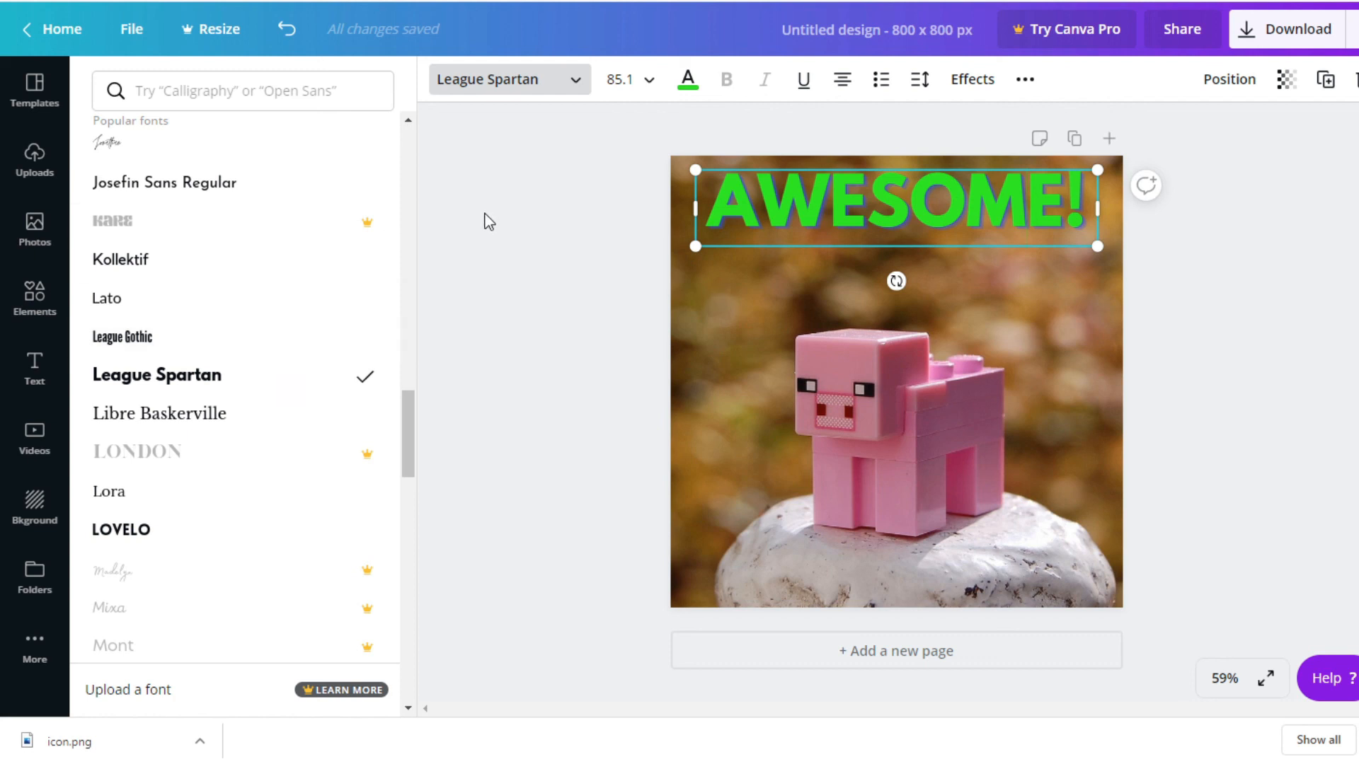
Open the download options for the finished icon design
click(1301, 34)
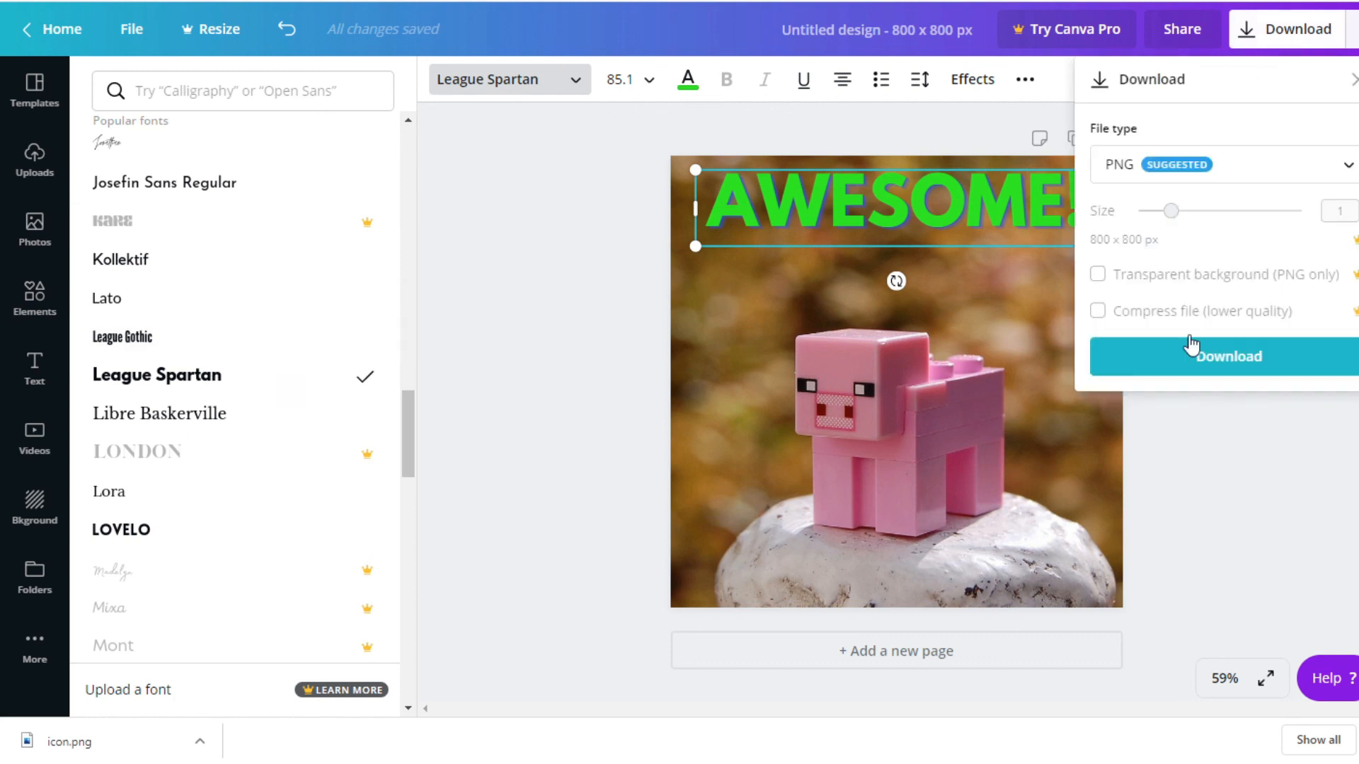